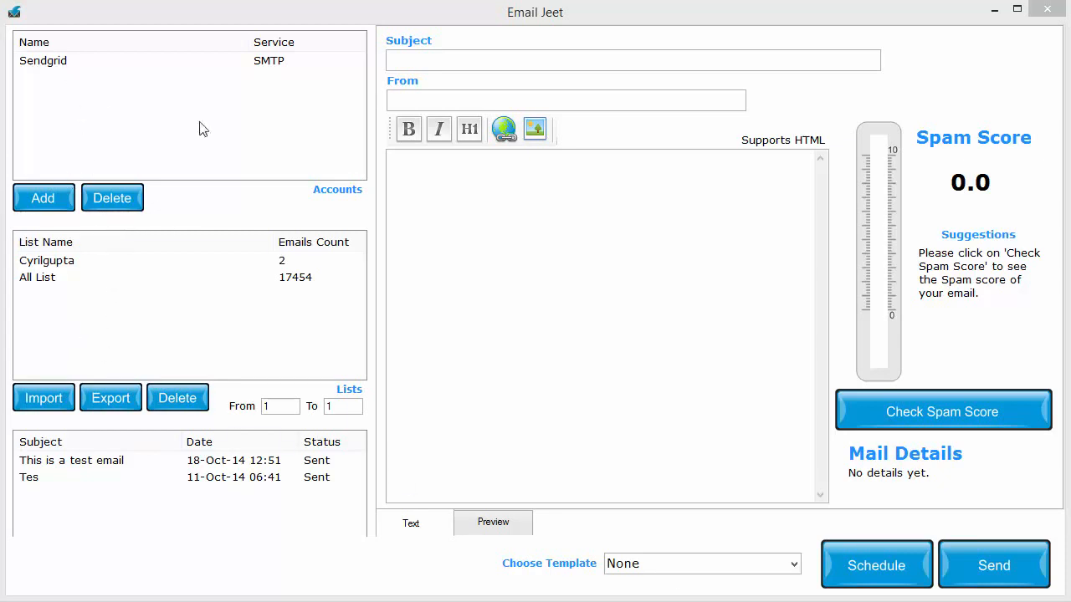
# Start adding a mail account and examine the fields required for Mailgun, Amazon SES, Postmark, Sendgrid and Mailjet
pyautogui.click(73, 196)
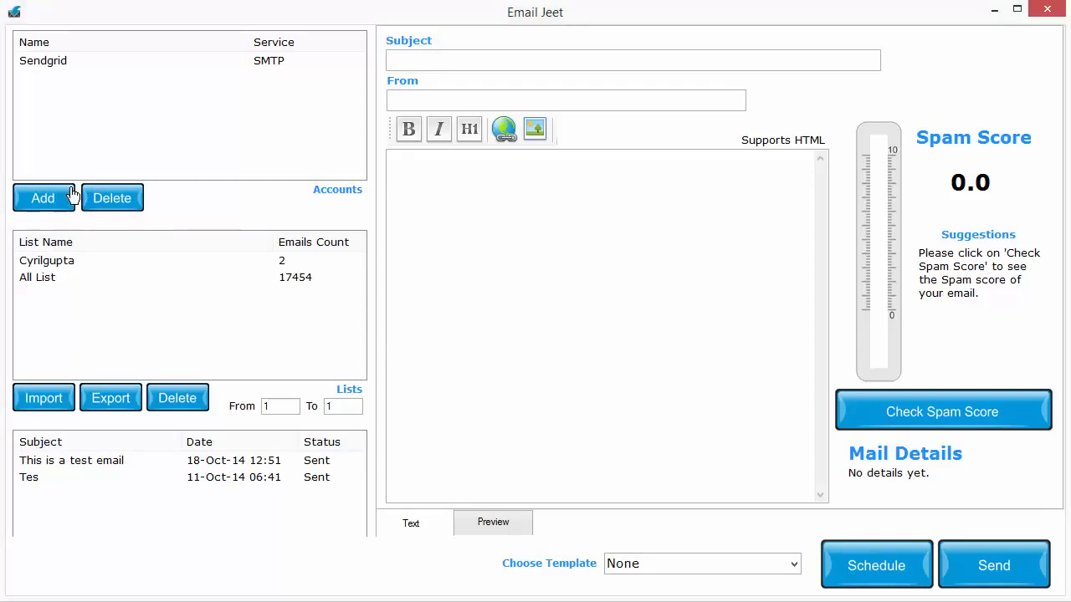
pyautogui.moveTo(552, 125); pyautogui.dragTo(411, 26)
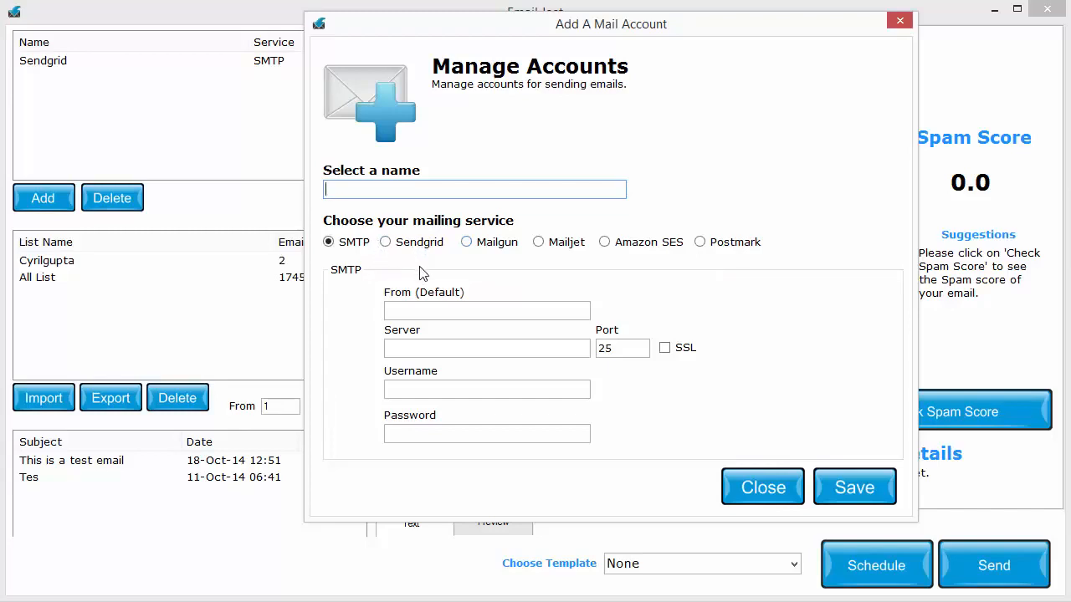
pyautogui.click(492, 244)
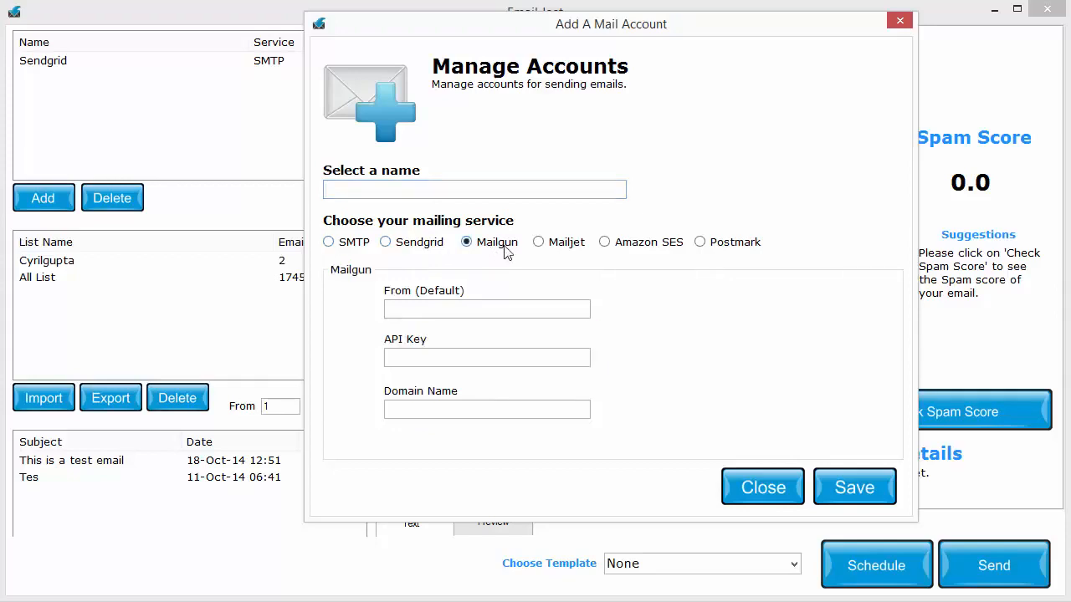
pyautogui.click(552, 244)
pyautogui.click(635, 250)
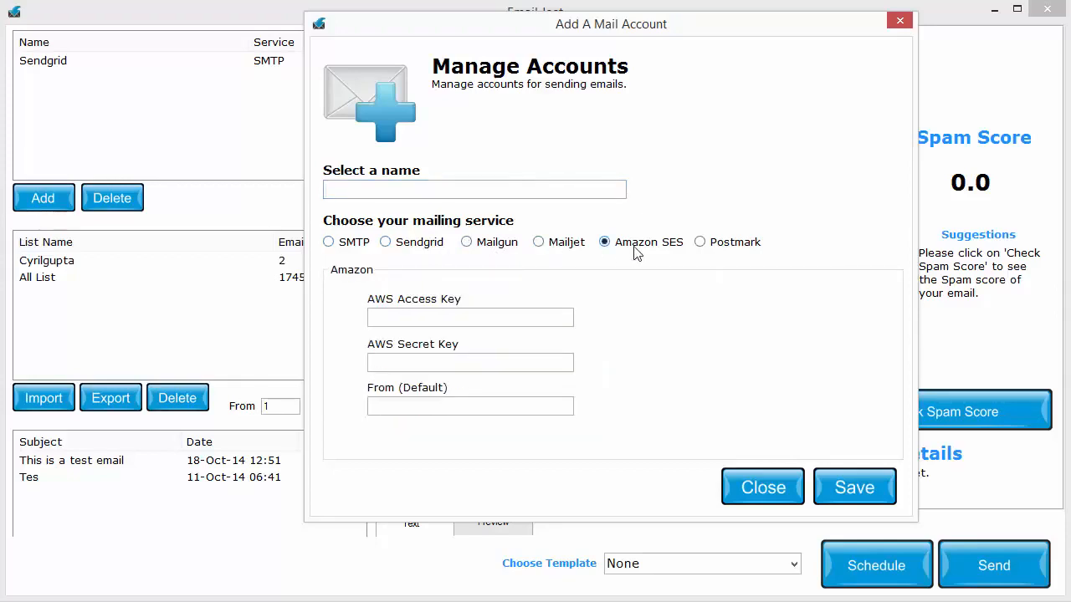
pyautogui.click(738, 245)
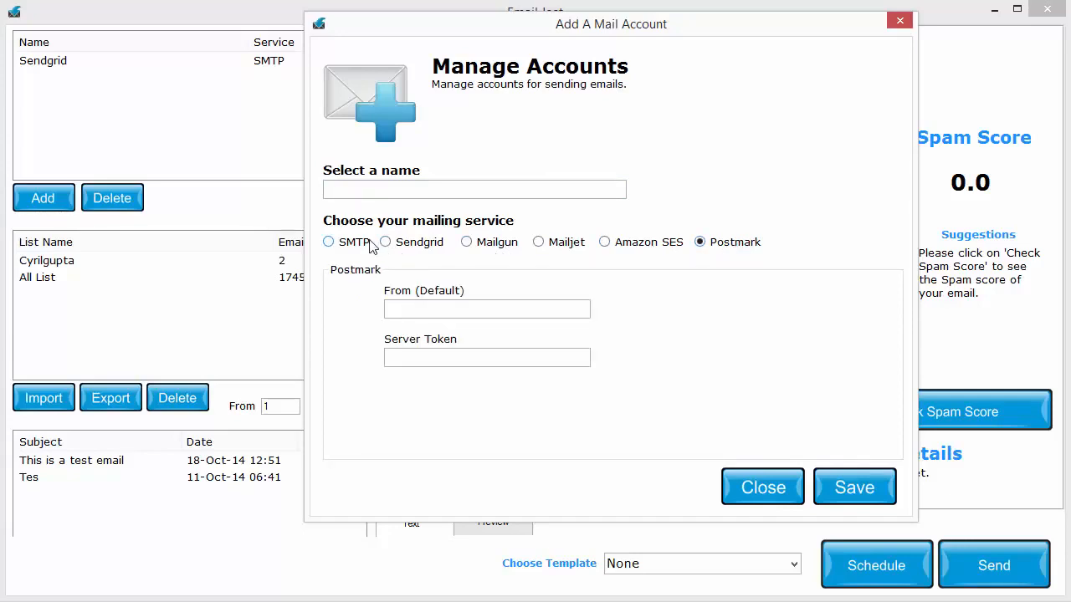
pyautogui.click(432, 248)
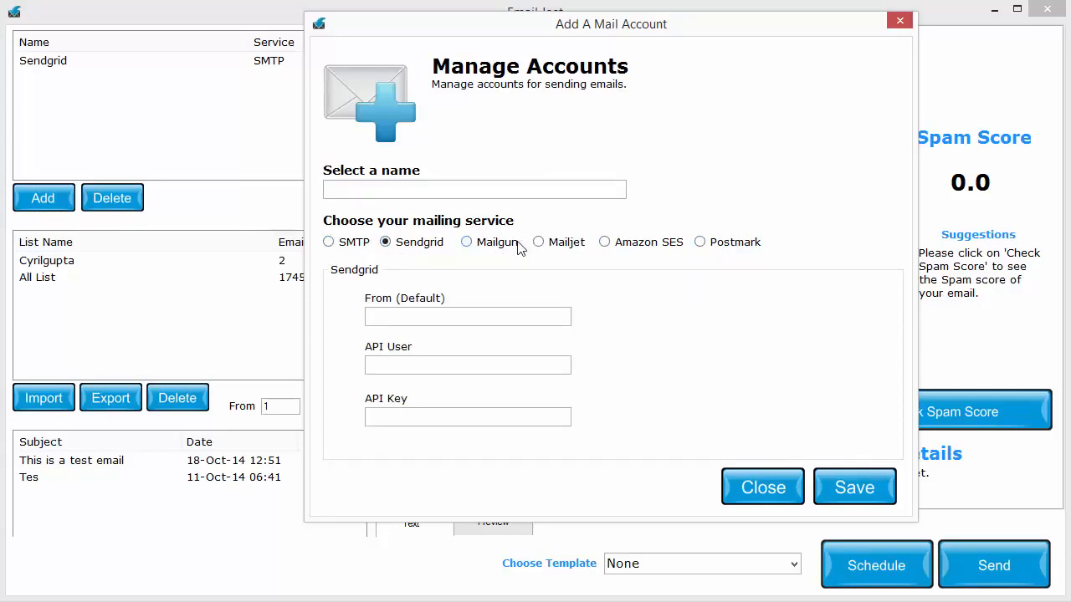
pyautogui.click(509, 247)
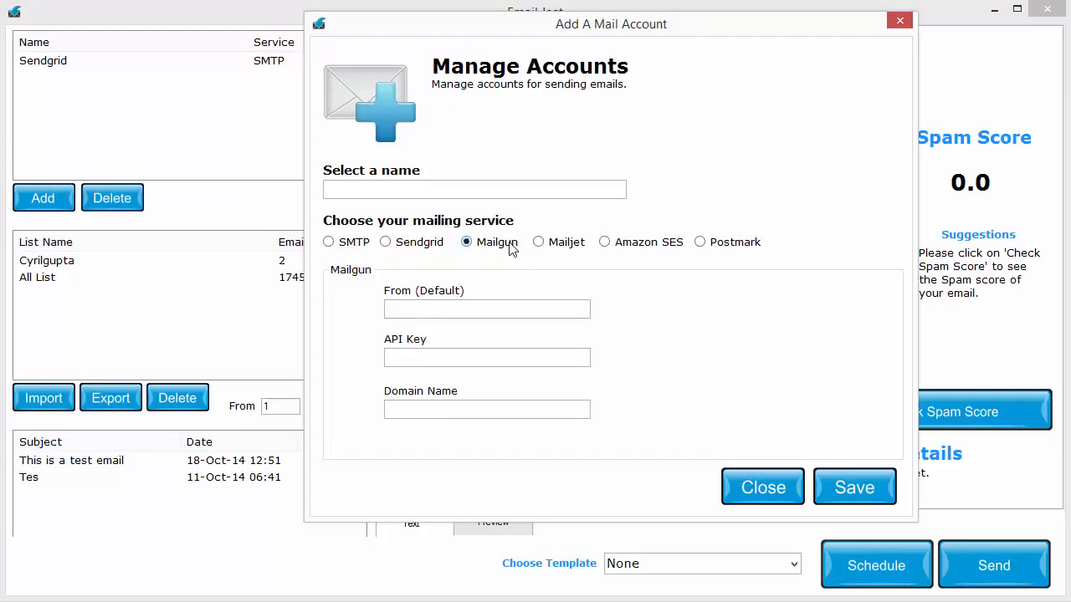
pyautogui.click(581, 250)
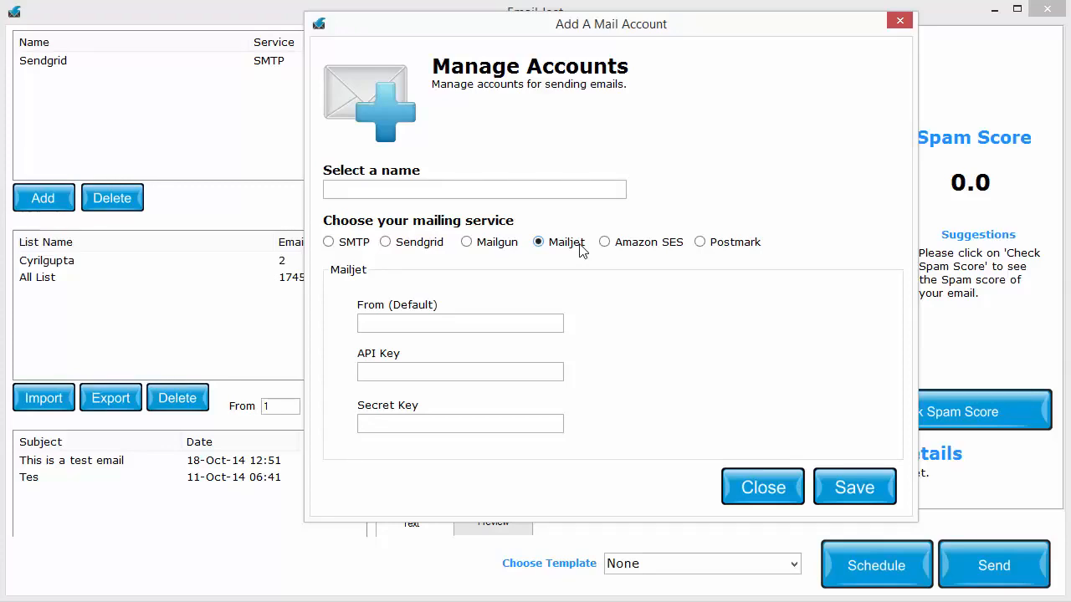
# Compare the credential fields of the API-based mailing services once more, ending with Mailjet's sender, API key and secret key fields
pyautogui.click(425, 244)
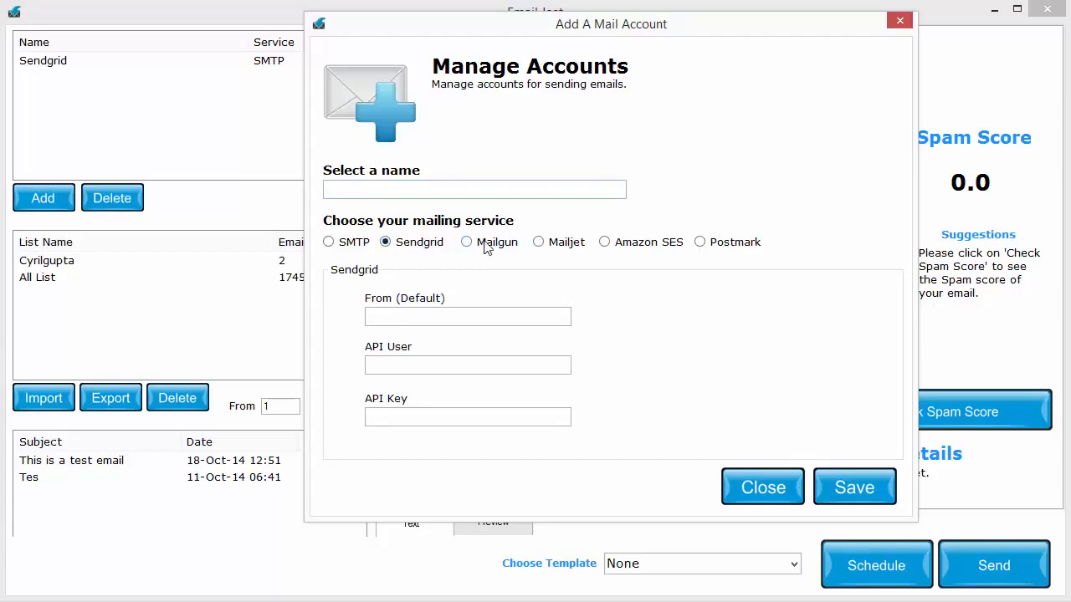
pyautogui.click(487, 245)
pyautogui.click(587, 249)
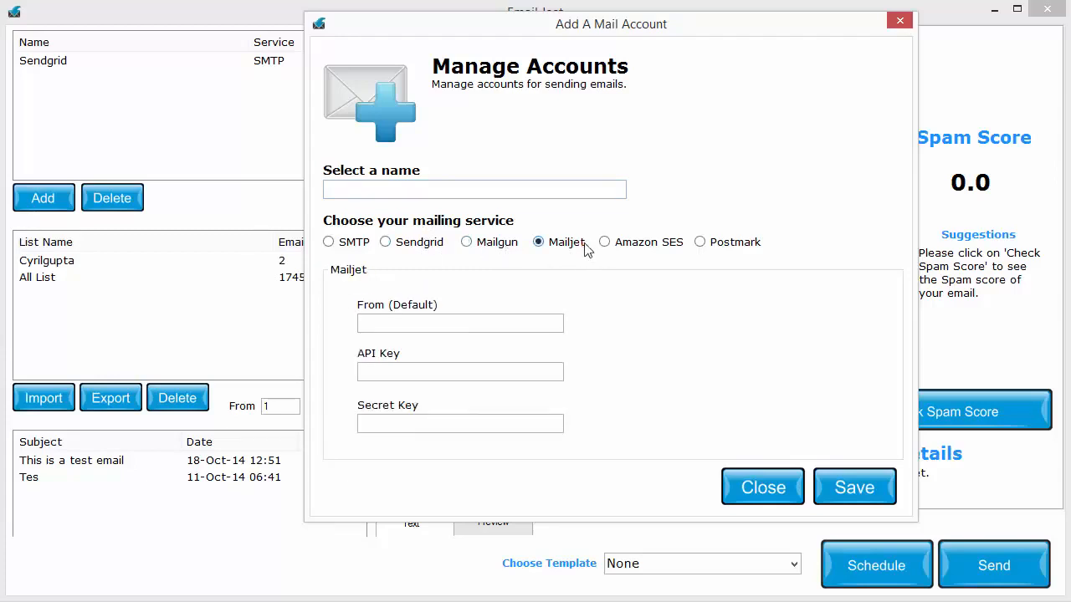
pyautogui.click(605, 248)
pyautogui.click(710, 250)
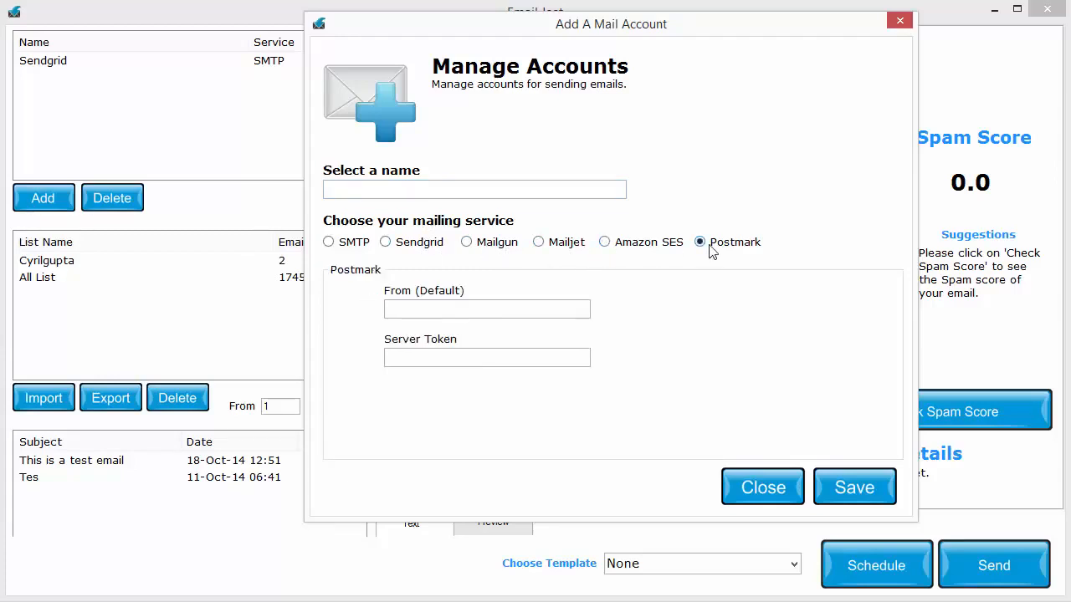
pyautogui.click(596, 251)
pyautogui.click(577, 249)
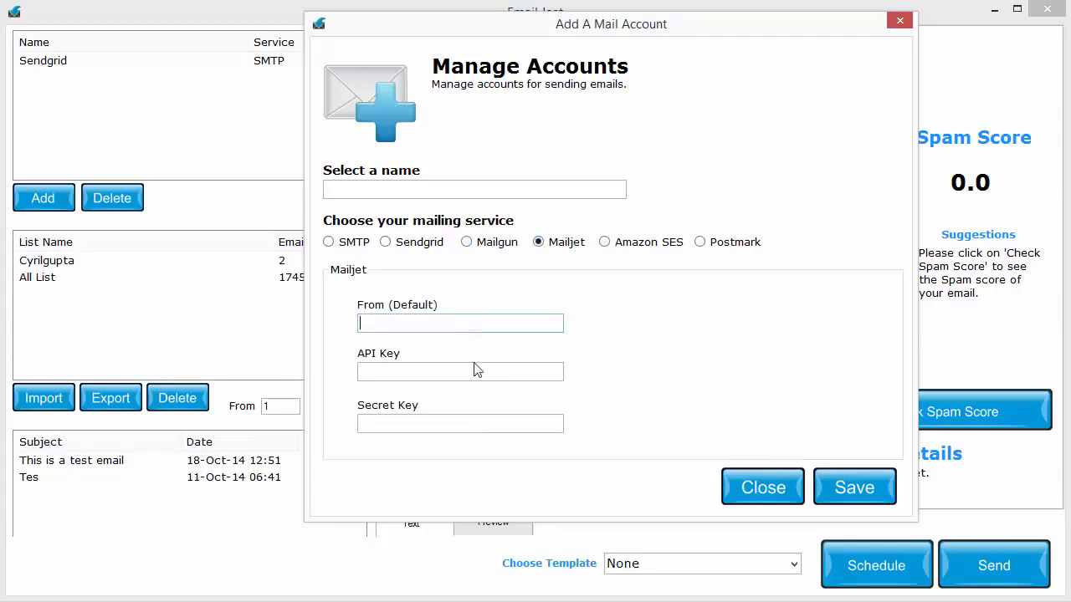
pyautogui.click(471, 424)
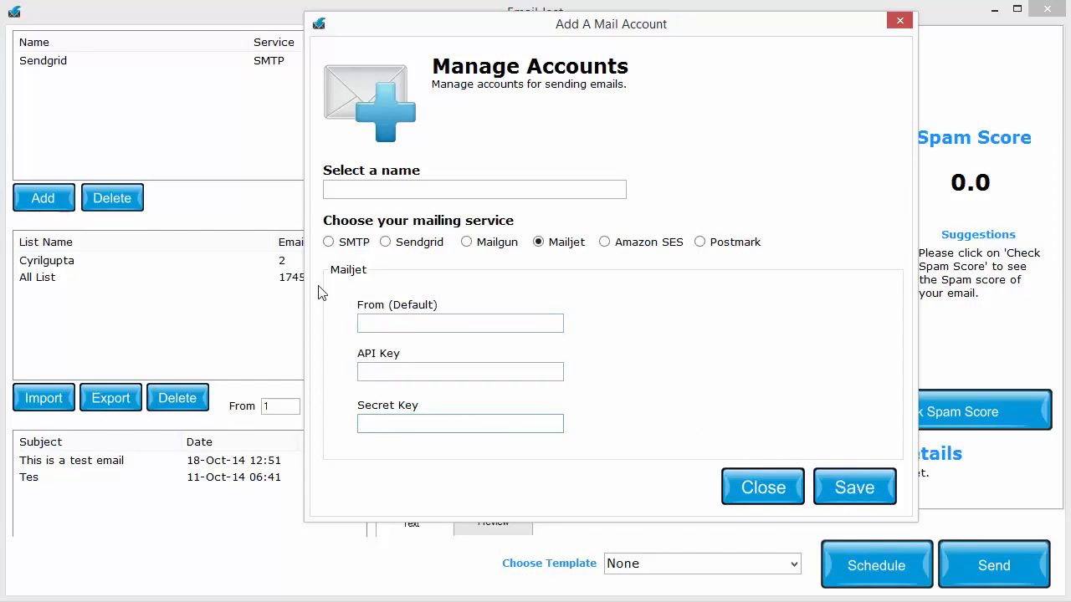
# Review the SMTP account fields and close the account form without saving
pyautogui.click(355, 244)
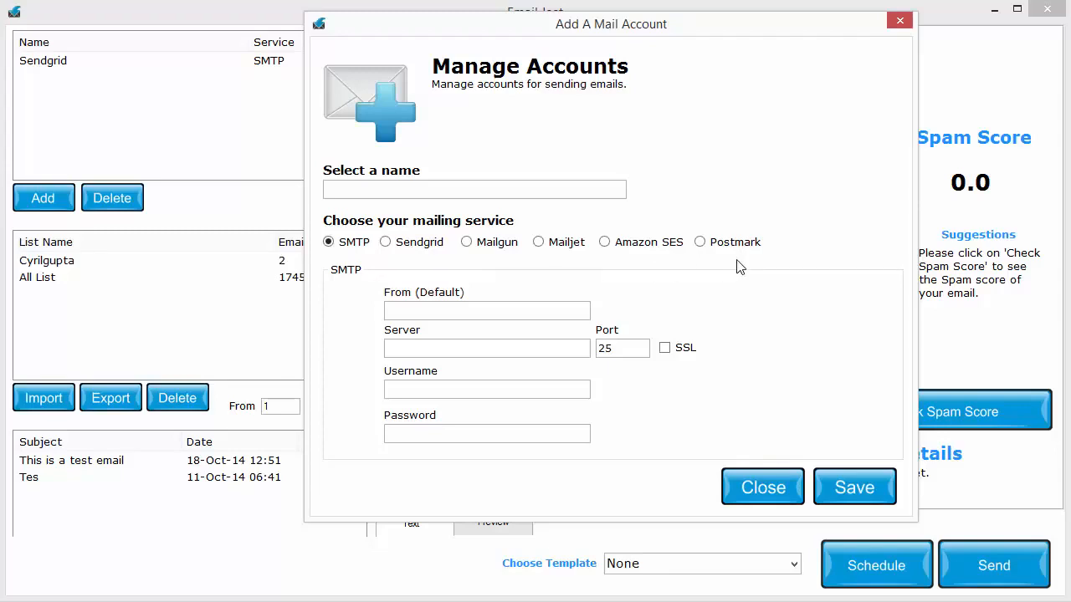
pyautogui.click(532, 312)
pyautogui.click(532, 346)
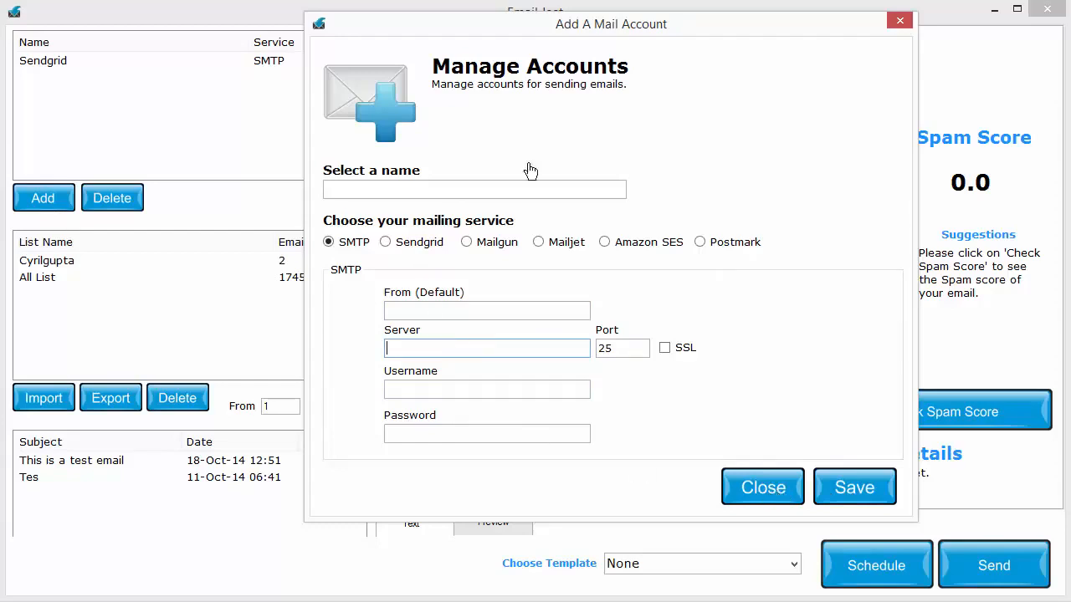
pyautogui.click(744, 488)
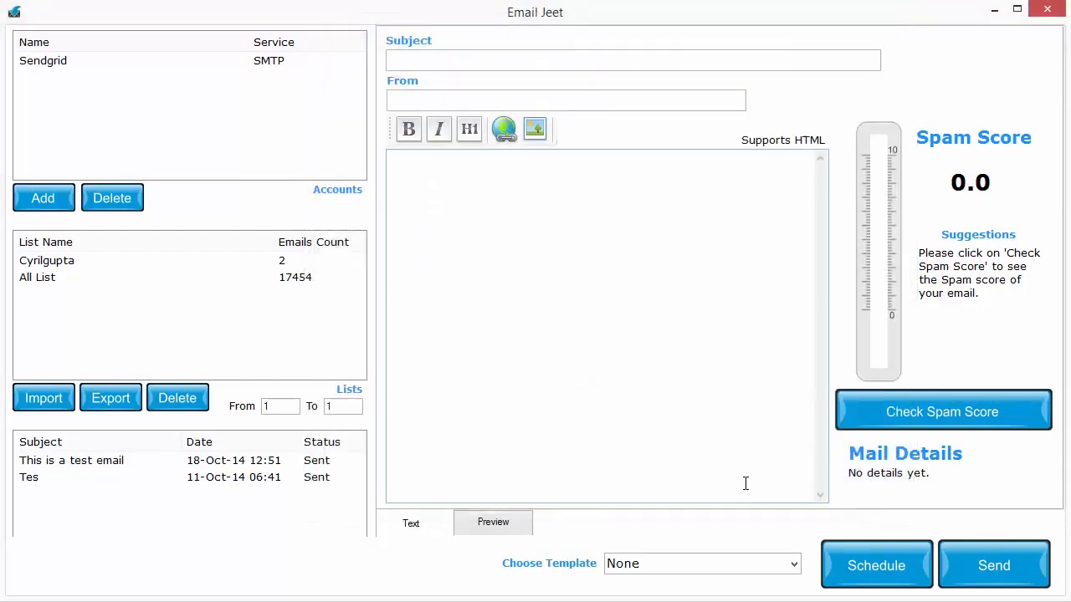
# Select the existing Sendgrid SMTP account as the sending account
pyautogui.click(81, 65)
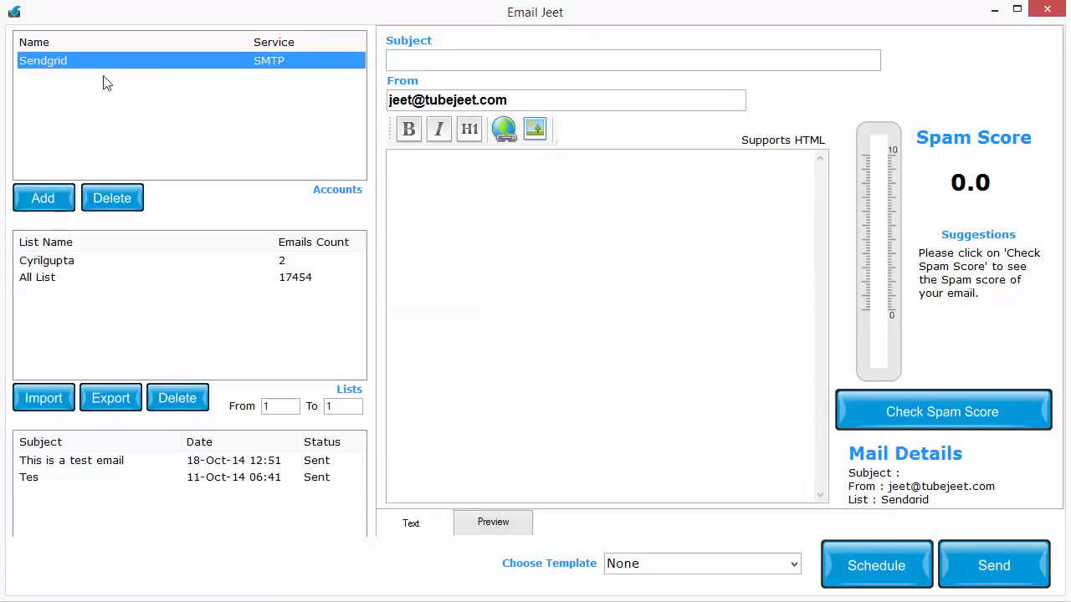
pyautogui.click(50, 196)
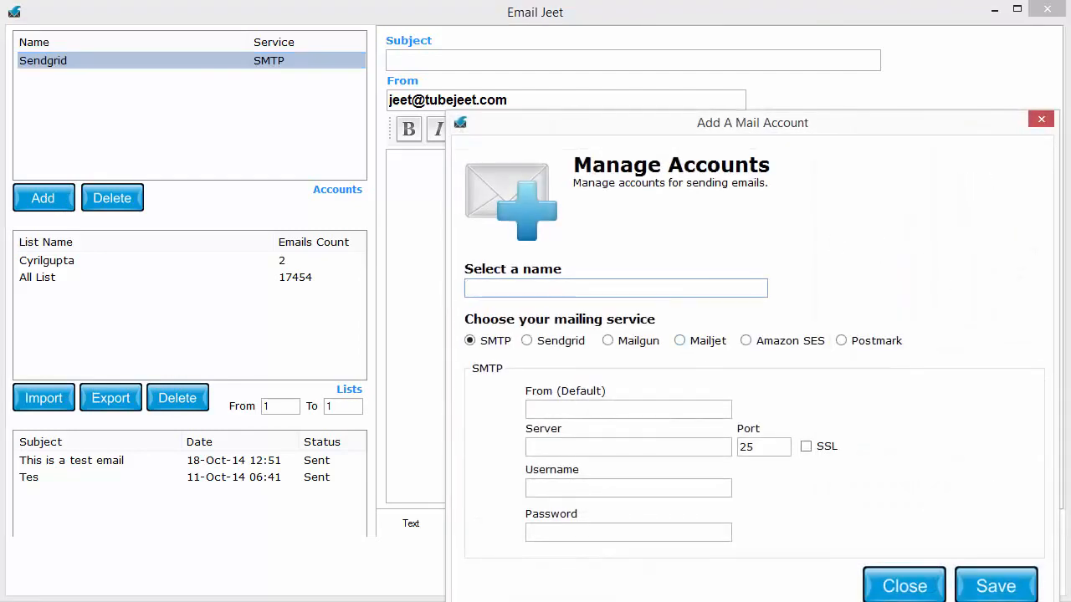
pyautogui.click(903, 585)
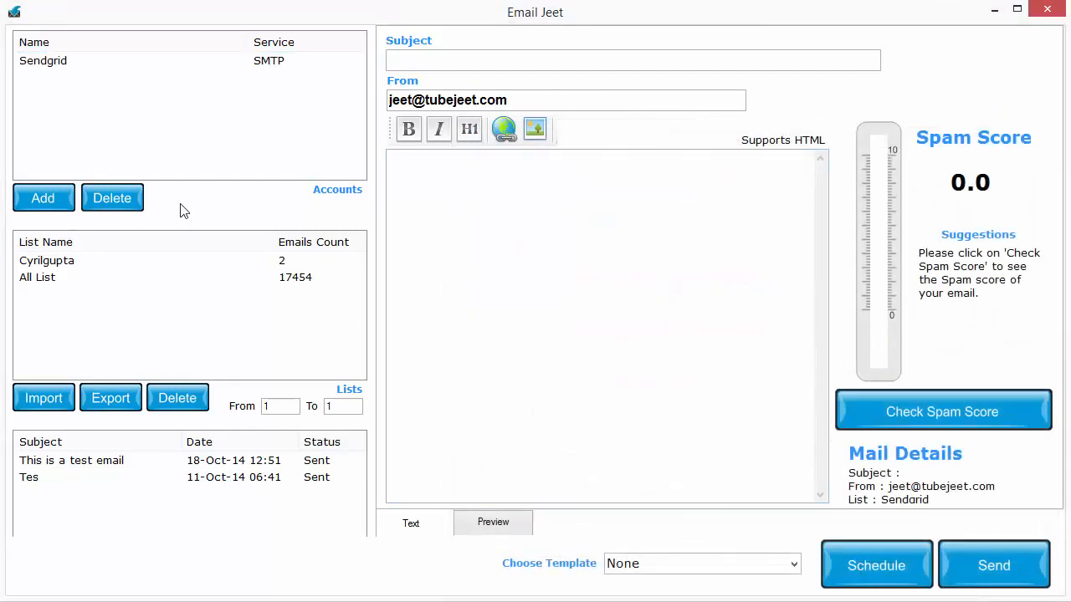
pyautogui.click(98, 60)
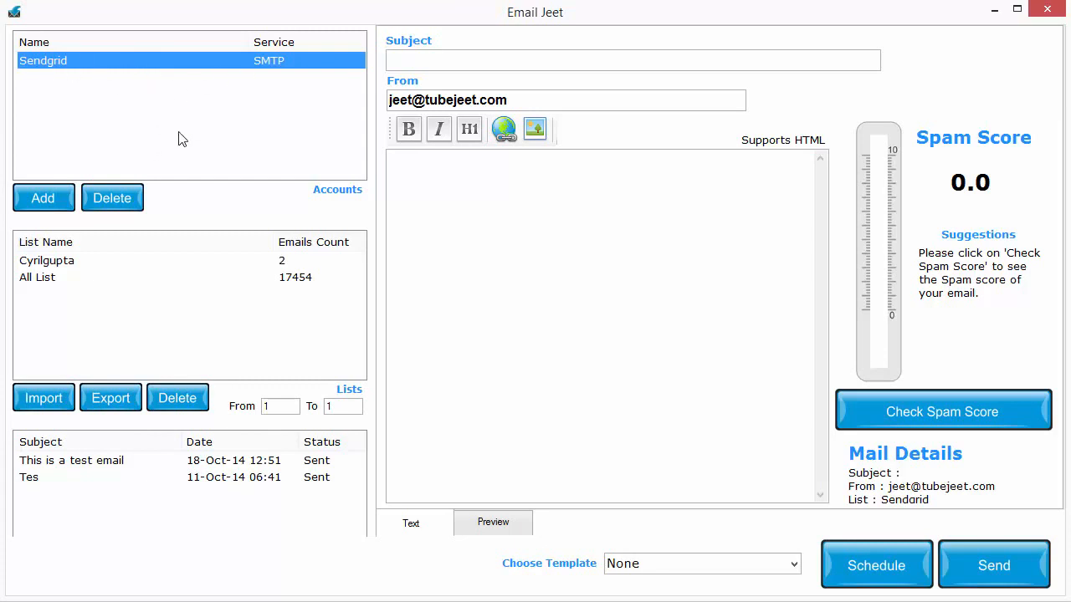
pyautogui.click(626, 445)
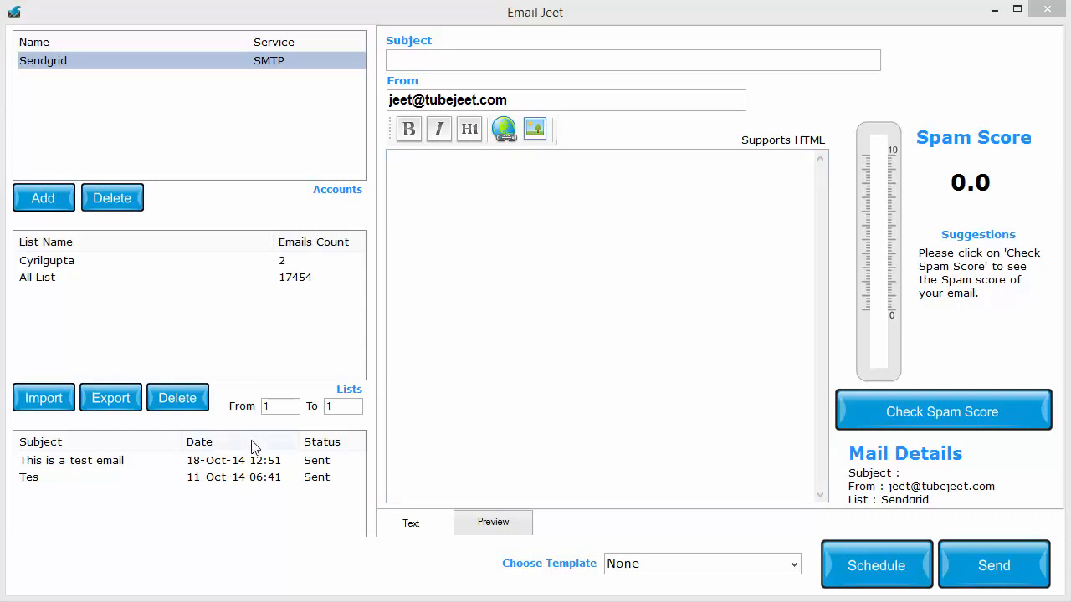
# Start importing a new email list and name it "My New List"
pyautogui.click(66, 409)
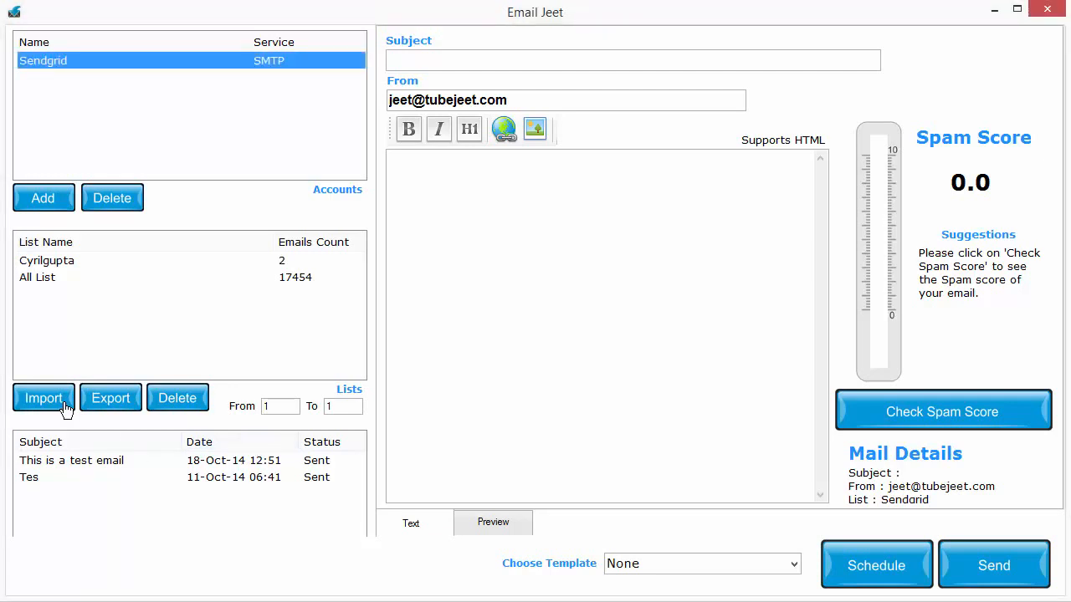
pyautogui.moveTo(661, 193); pyautogui.dragTo(529, 125)
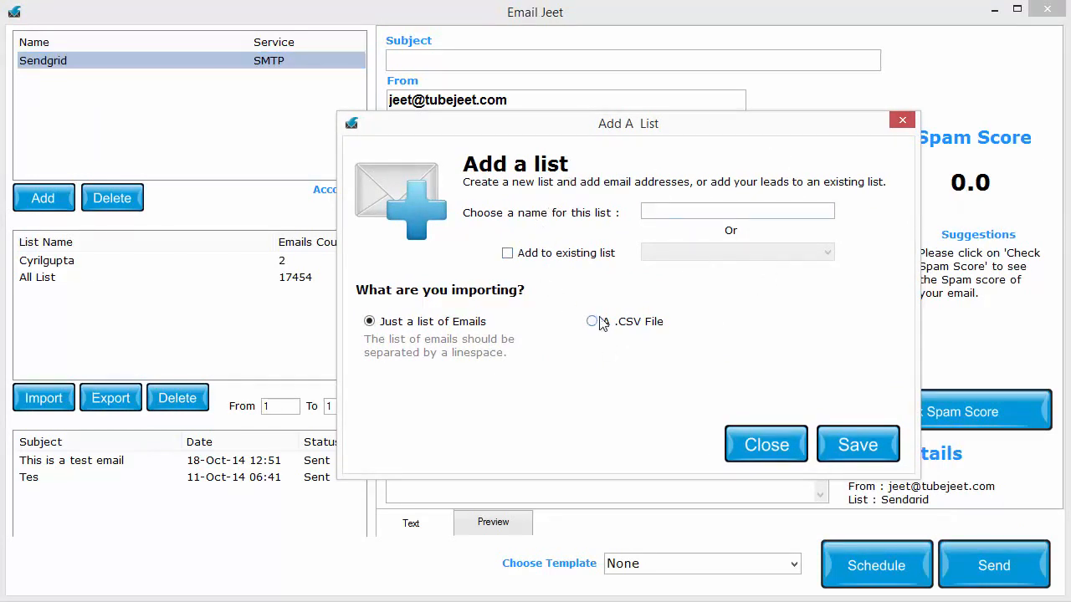
pyautogui.click(660, 211)
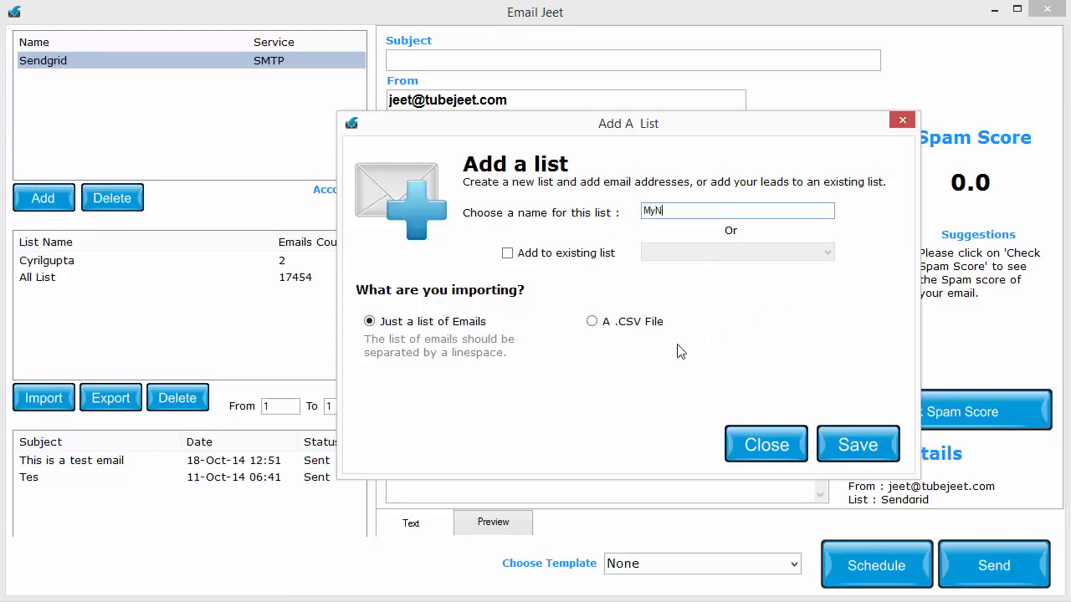
pyautogui.write('My New List')
# Try the option to add the emails to an existing list, view the available lists, and turn the option off again
pyautogui.click(577, 254)
pyautogui.click(728, 254)
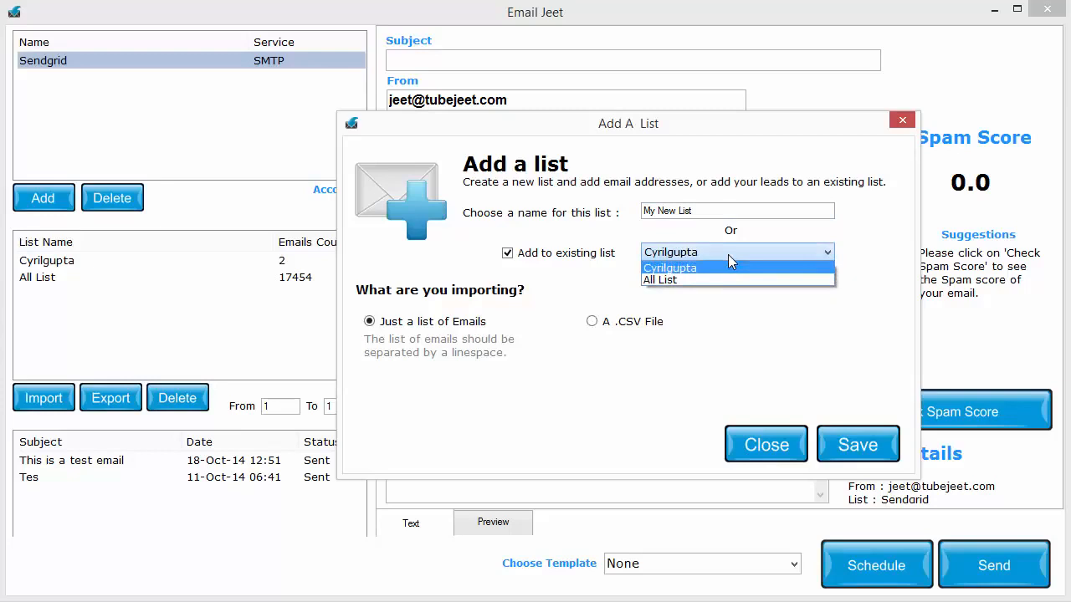
pyautogui.click(728, 255)
pyautogui.click(585, 258)
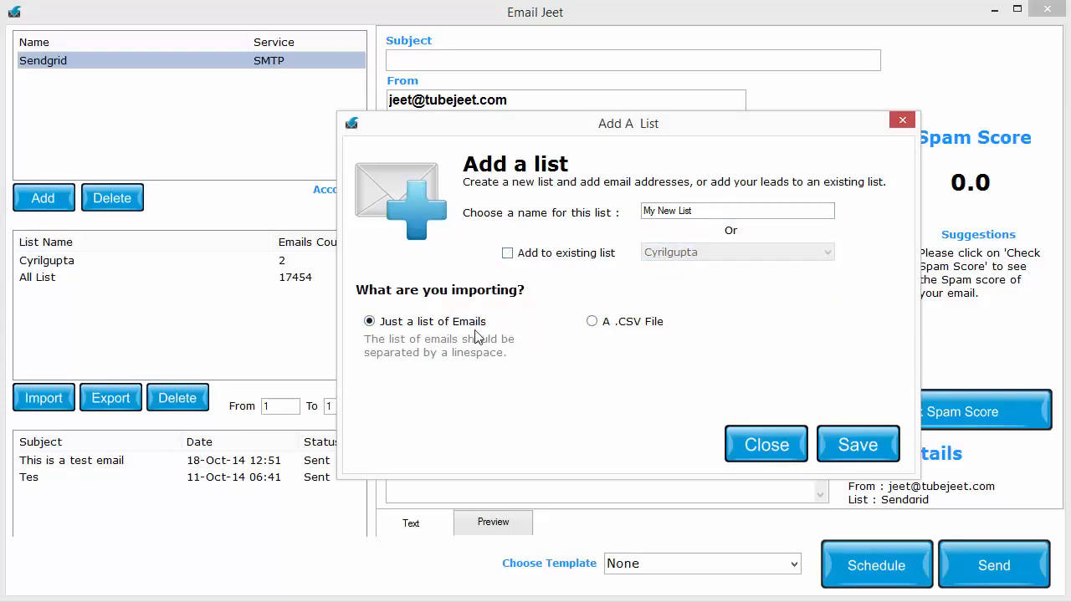
# Try the CSV import settings with a comma delimiter and the field-names option, and return to importing just a list of emails
pyautogui.click(616, 324)
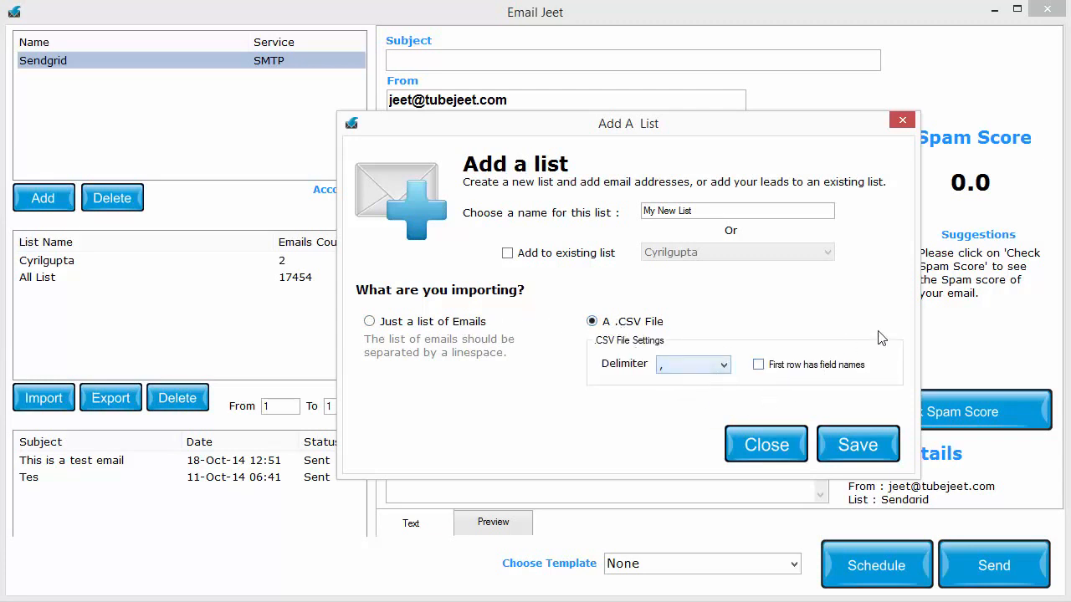
pyautogui.click(696, 368)
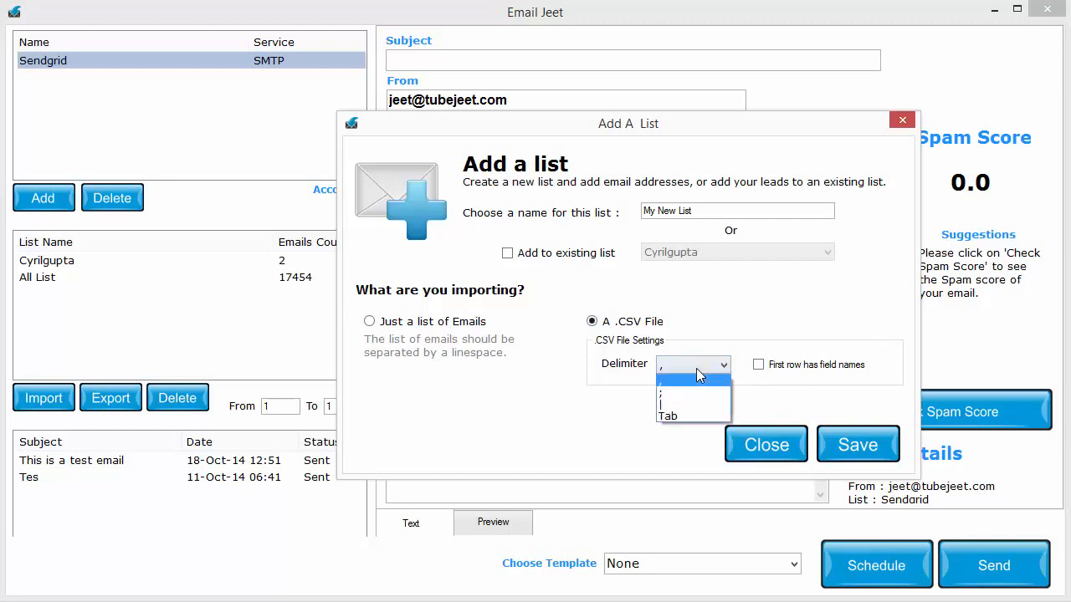
pyautogui.click(708, 379)
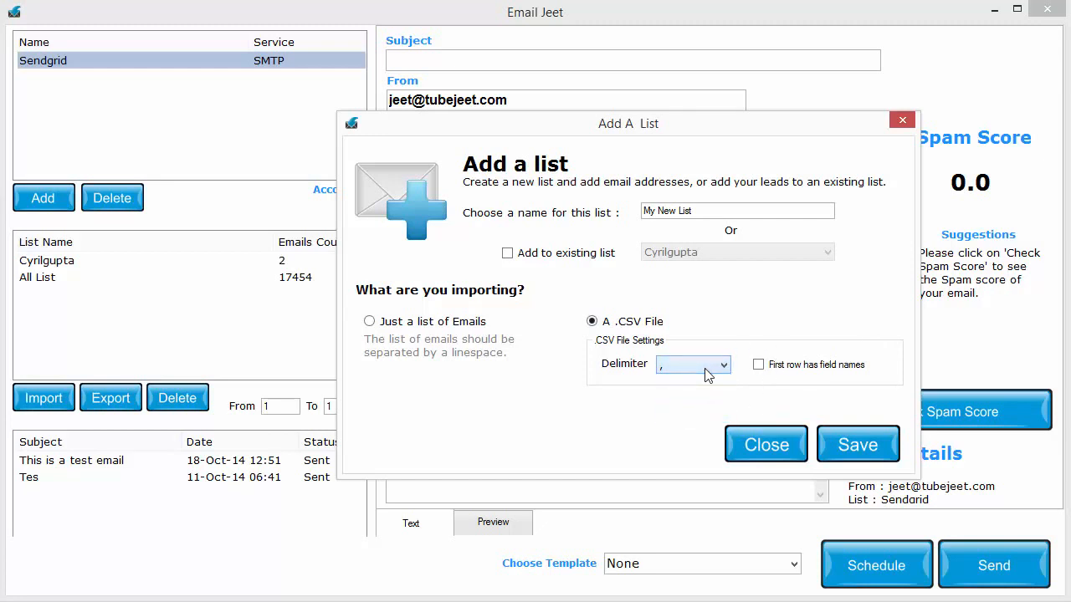
pyautogui.click(803, 368)
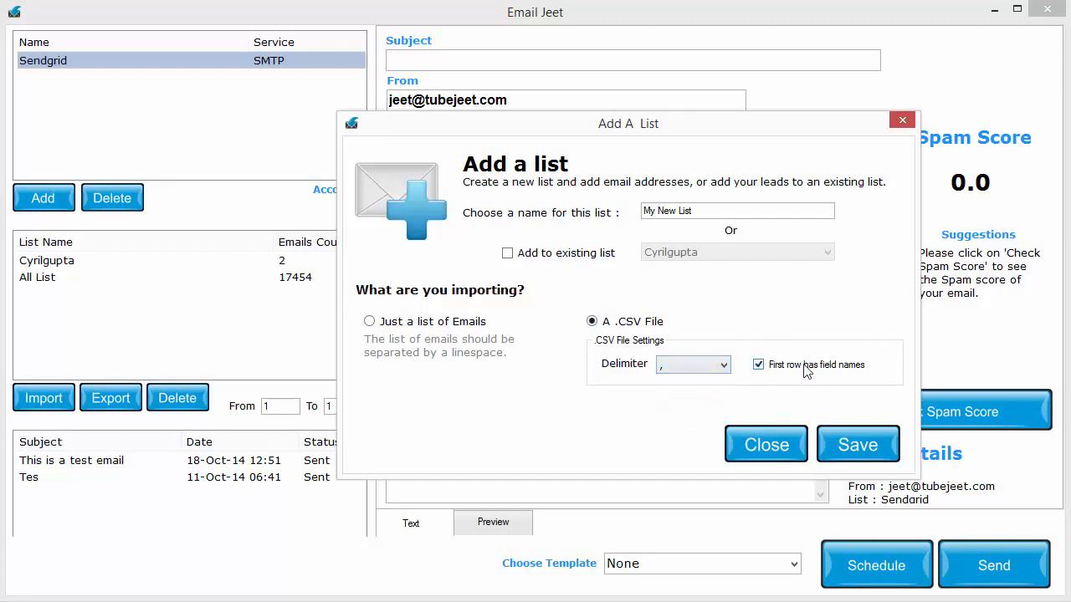
pyautogui.click(669, 365)
pyautogui.click(674, 366)
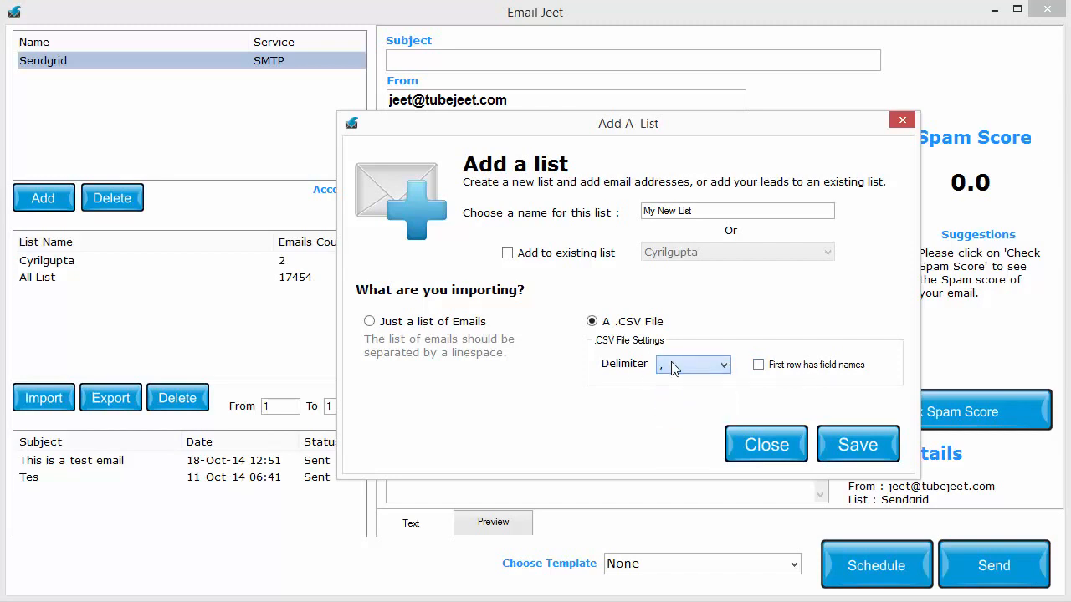
pyautogui.click(776, 370)
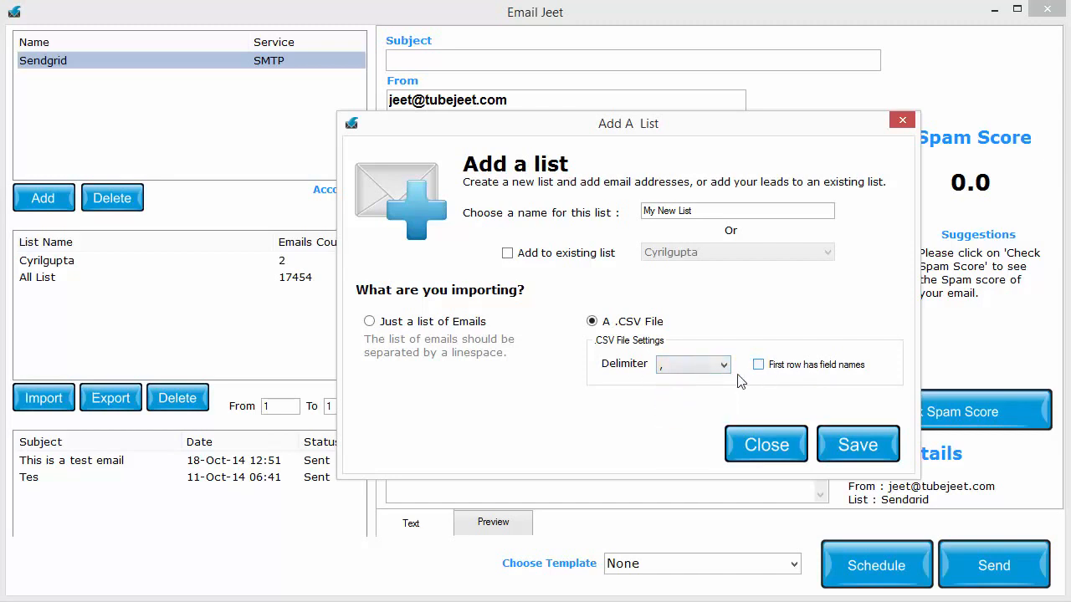
pyautogui.click(441, 328)
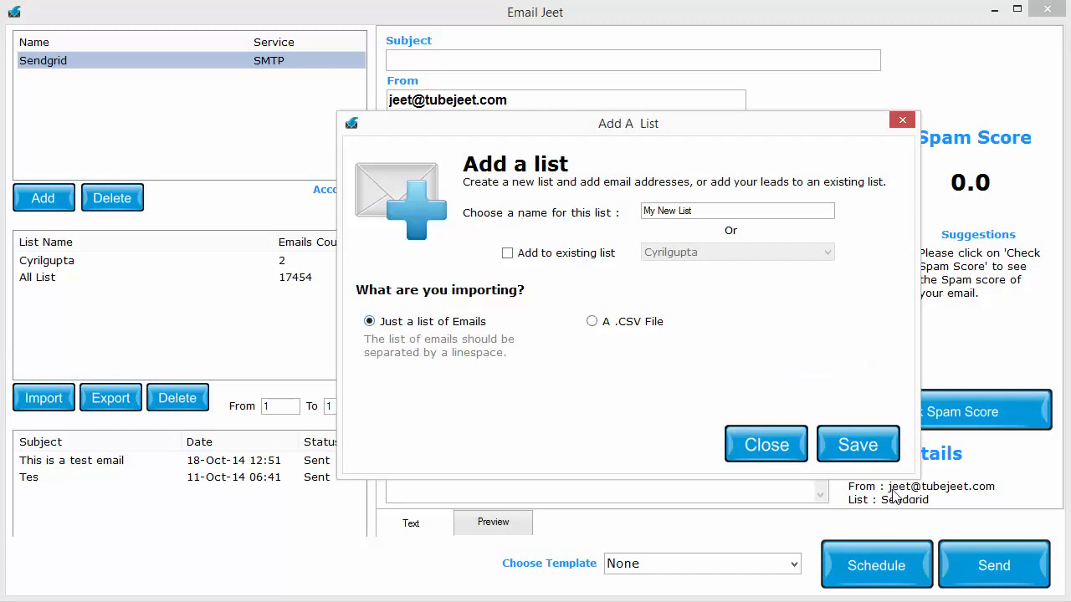
# Save the new list by importing its addresses from _Test List.txt on the Desktop
pyautogui.click(861, 458)
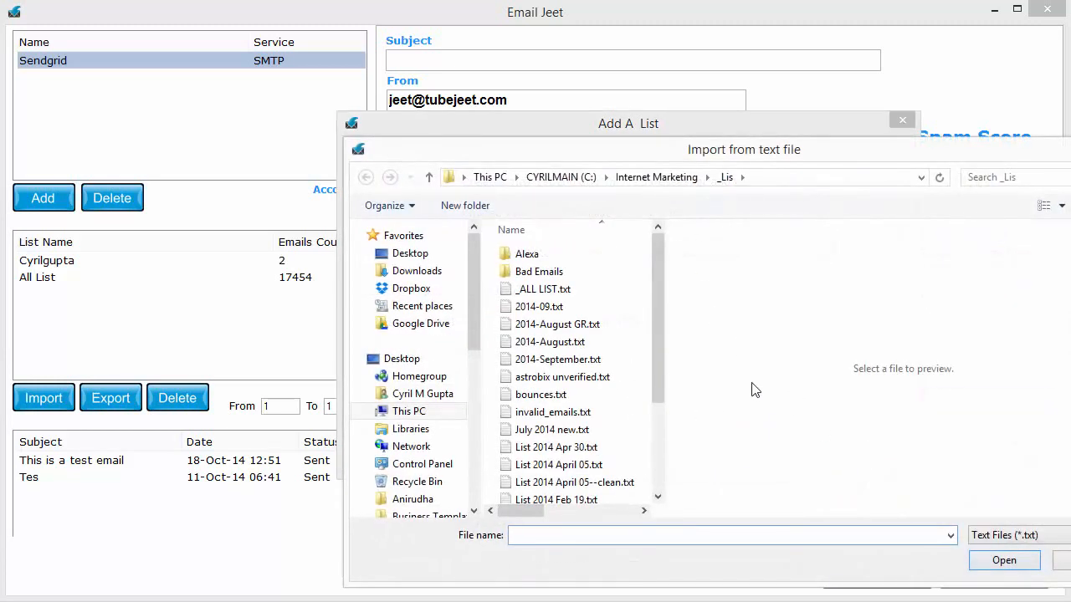
pyautogui.moveTo(664, 323); pyautogui.dragTo(657, 293)
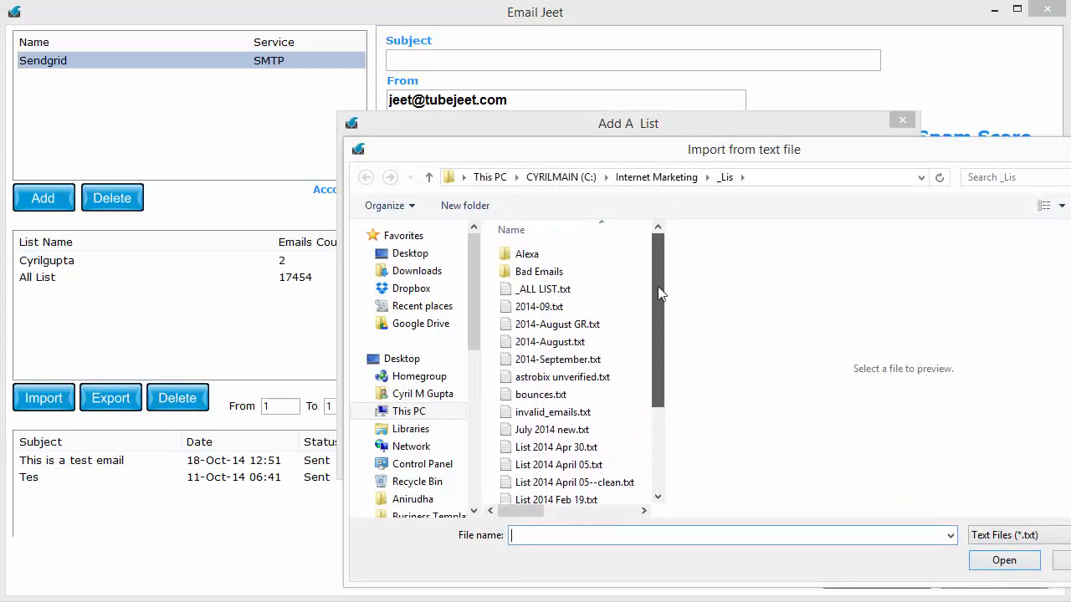
pyautogui.click(444, 360)
pyautogui.moveTo(658, 249); pyautogui.dragTo(662, 340)
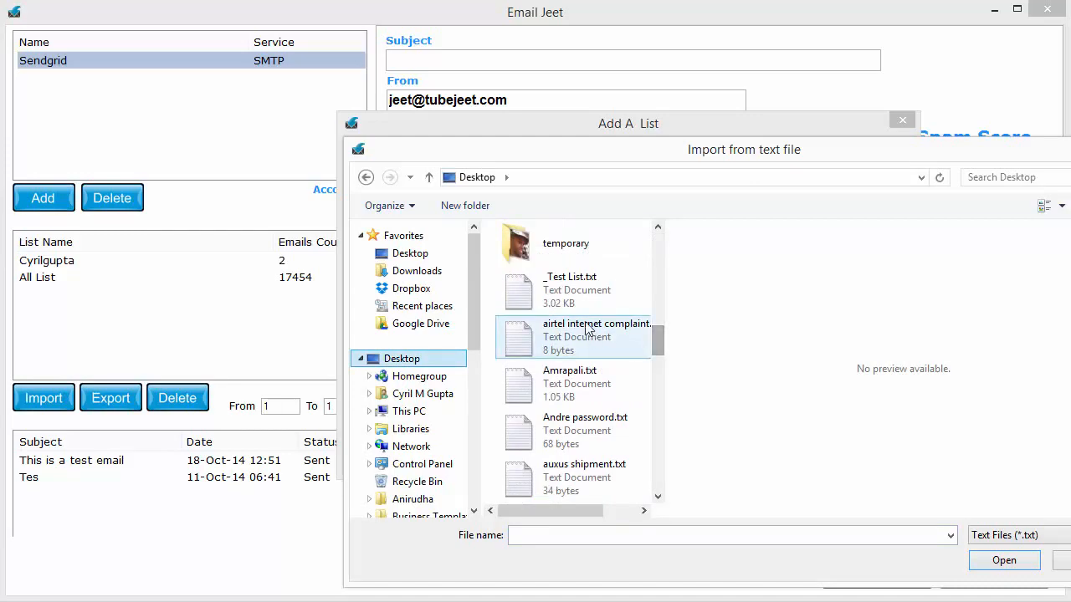
pyautogui.click(573, 297)
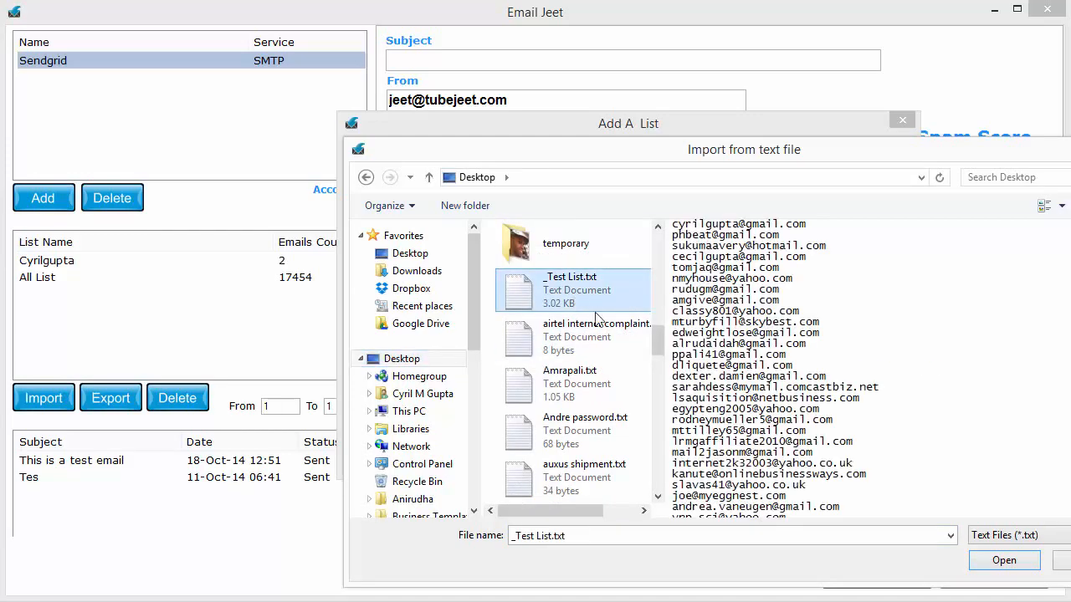
pyautogui.click(1006, 562)
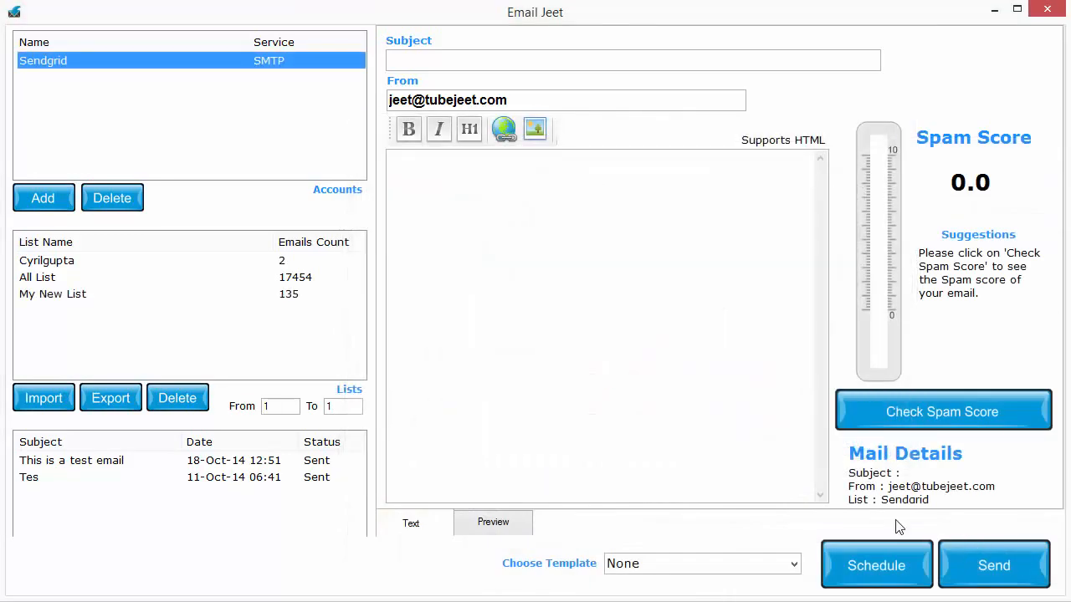
# Open the export of My New List, view the available file types, and cancel the export
pyautogui.click(85, 296)
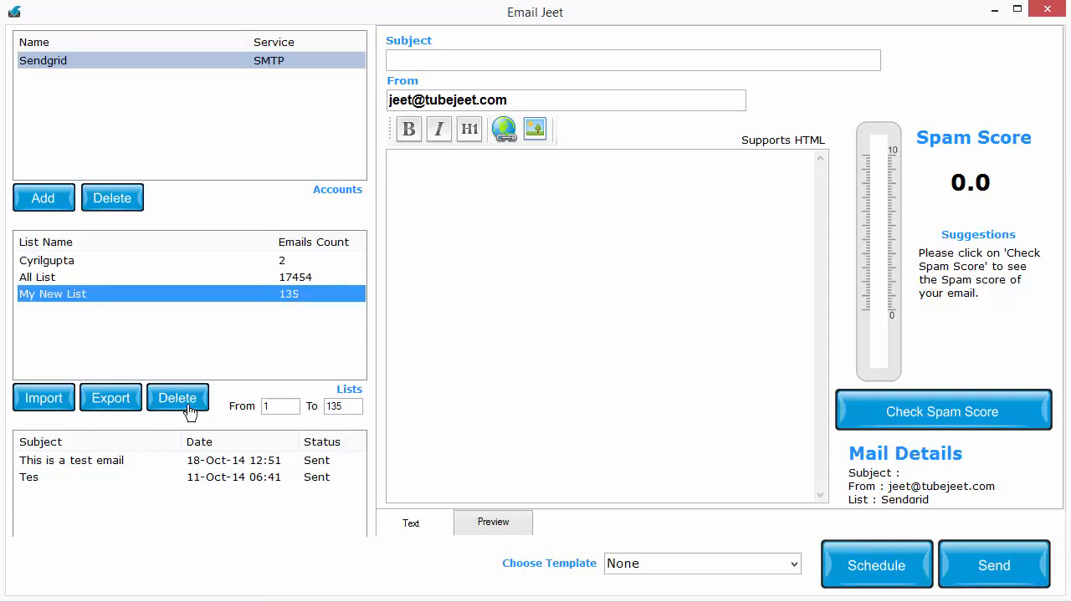
pyautogui.click(121, 406)
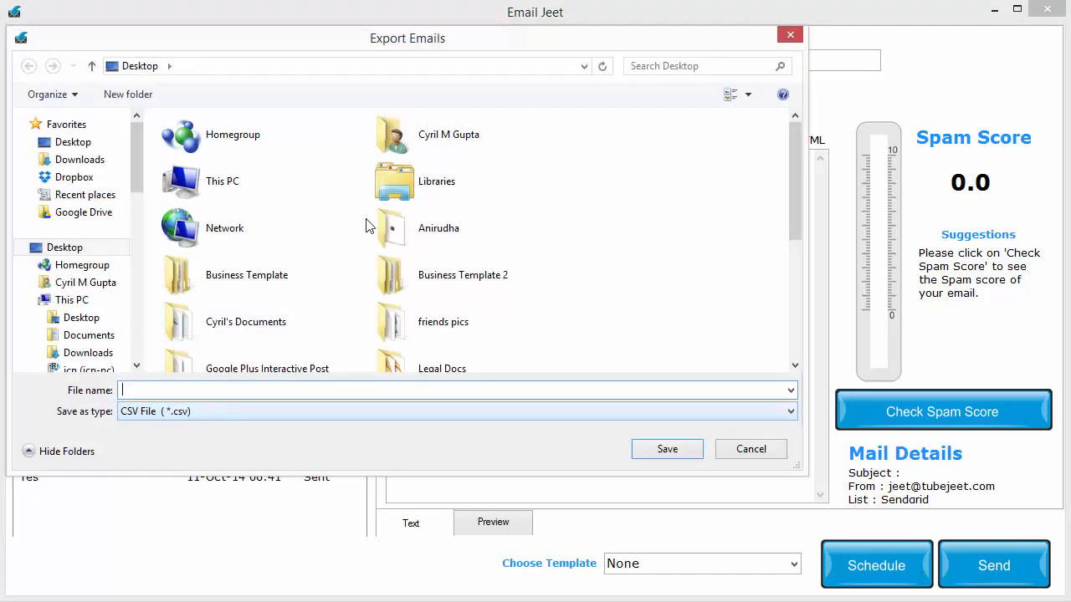
pyautogui.moveTo(416, 55); pyautogui.dragTo(504, 85)
pyautogui.click(325, 444)
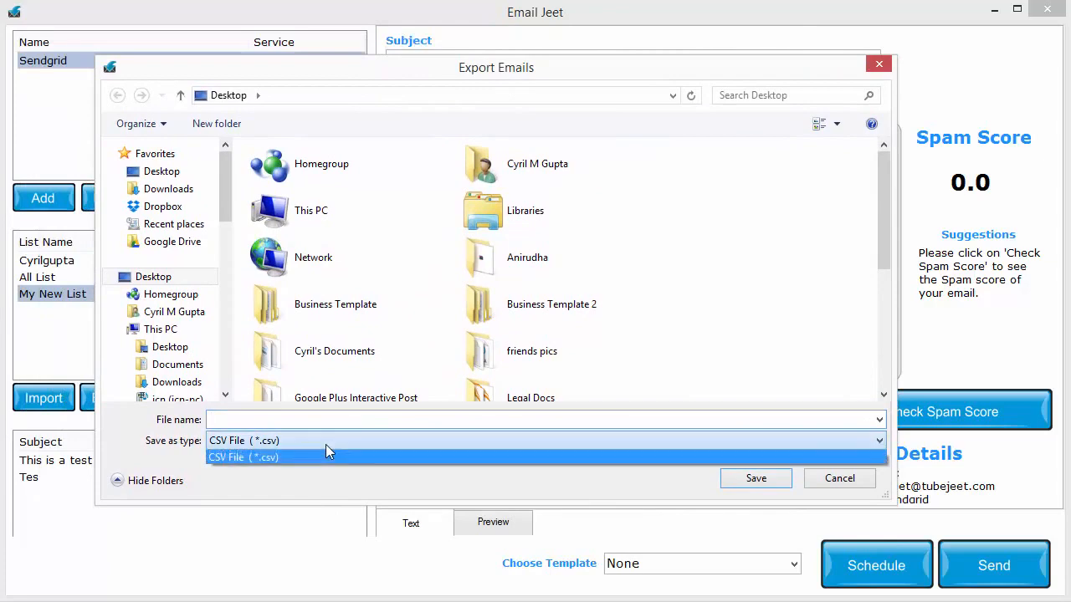
pyautogui.click(461, 461)
pyautogui.click(846, 483)
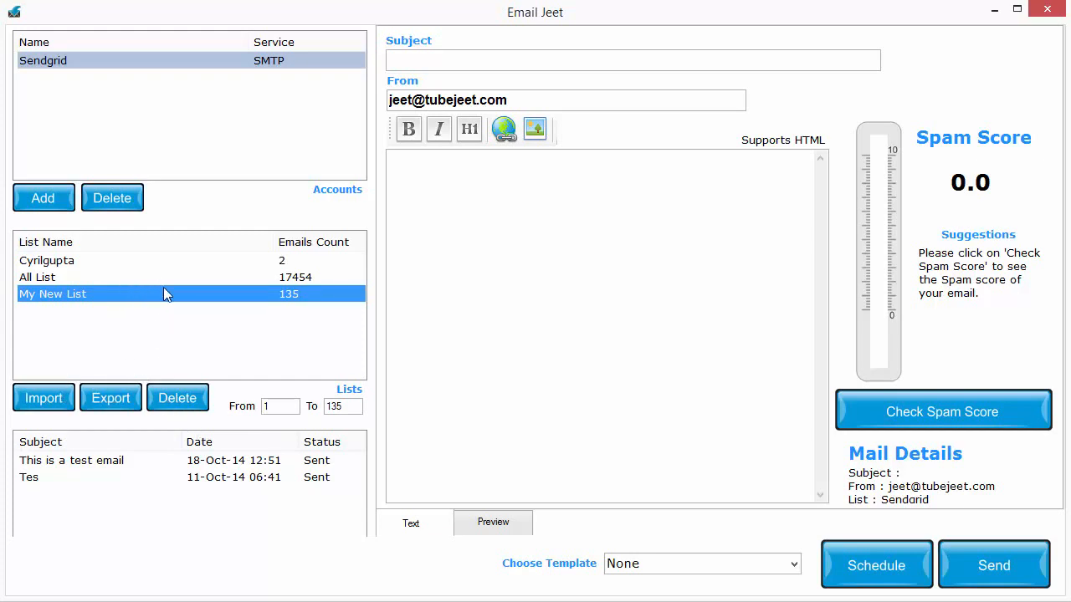
# Choose All List as the recipient list and set the email subject to "This is my great offer for you..."
pyautogui.click(67, 263)
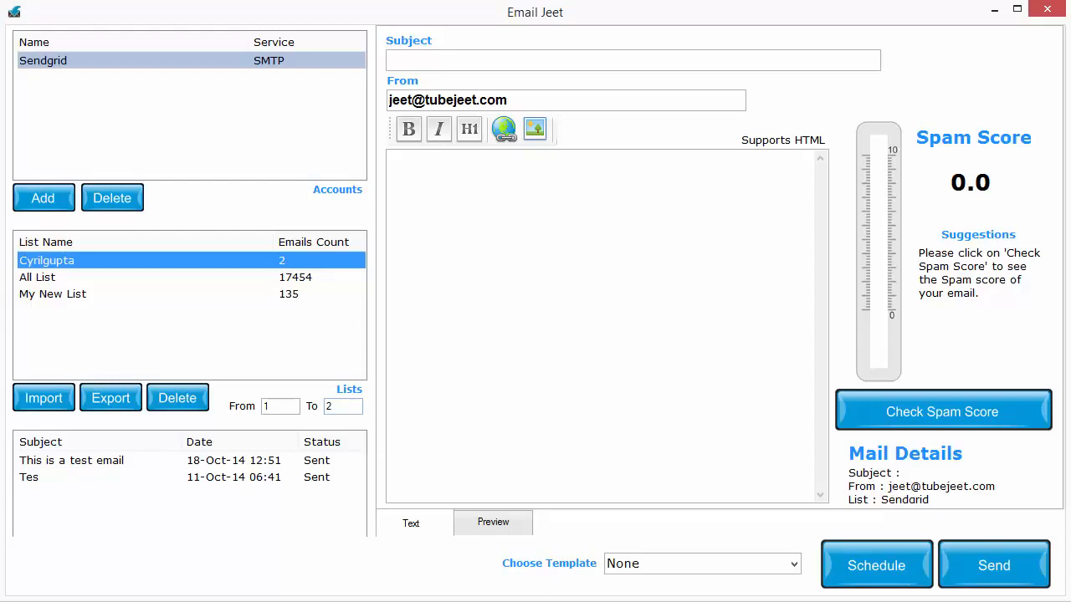
pyautogui.click(51, 277)
pyautogui.click(684, 470)
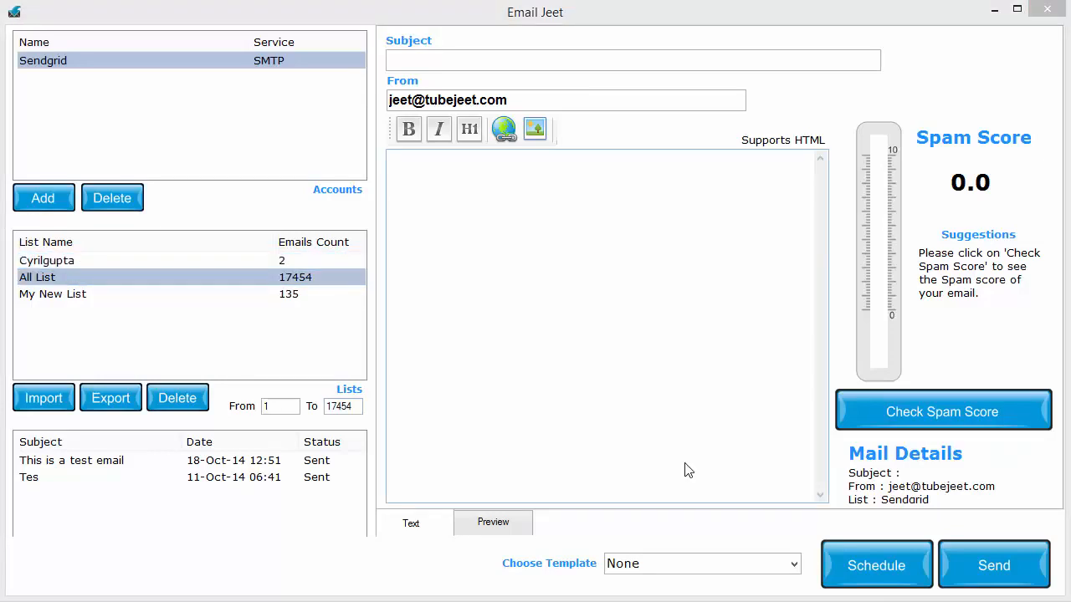
pyautogui.click(565, 61)
pyautogui.write('dsfsdf')
pyautogui.hotkey('ctrl', 'a')
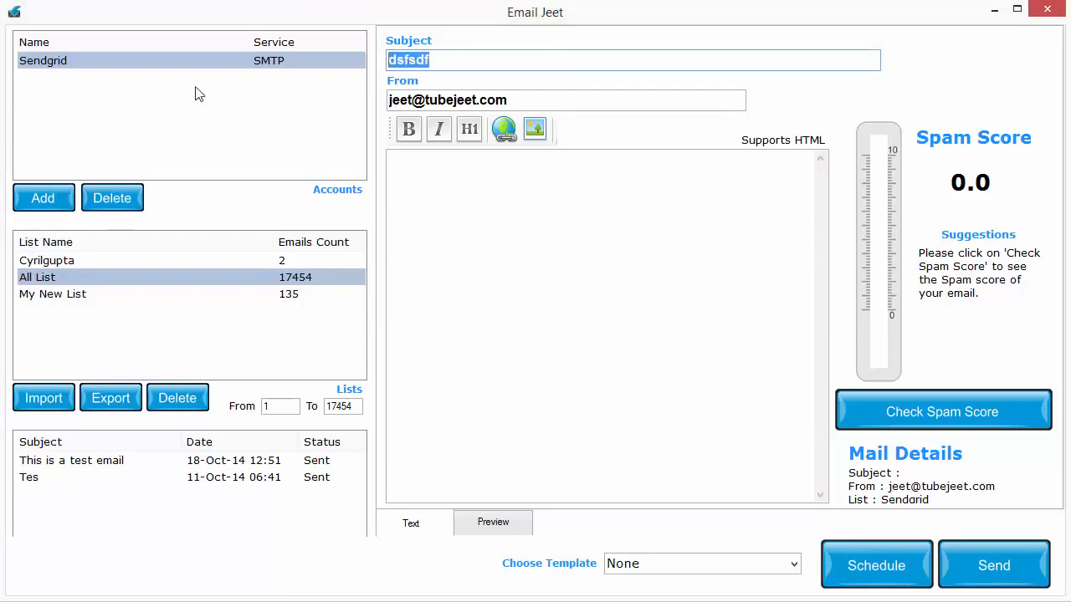
pyautogui.write('This is my great offer for you...')
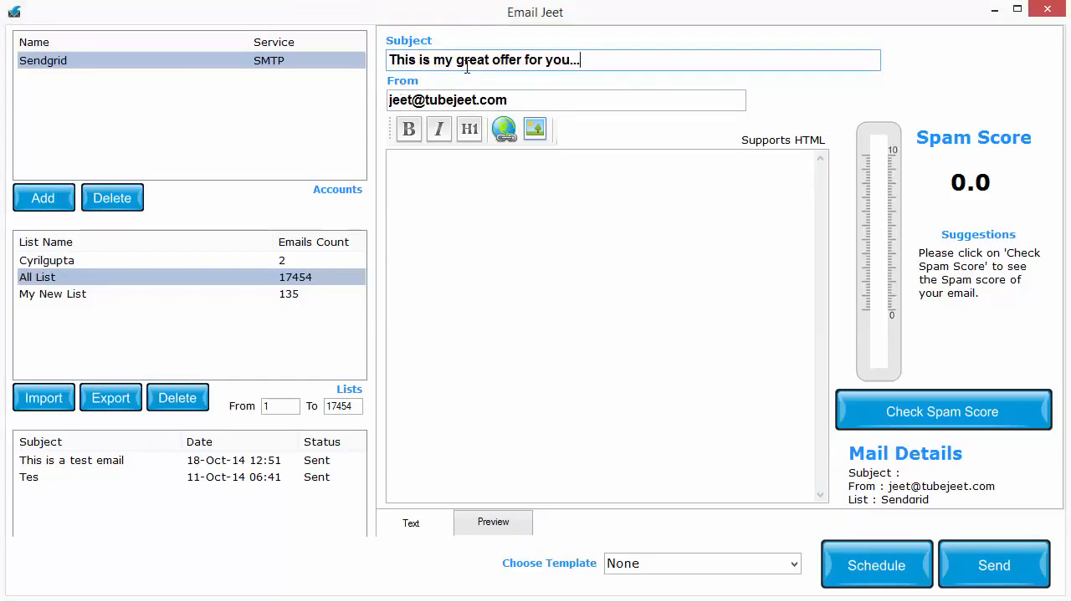
pyautogui.moveTo(573, 60); pyautogui.dragTo(351, 72)
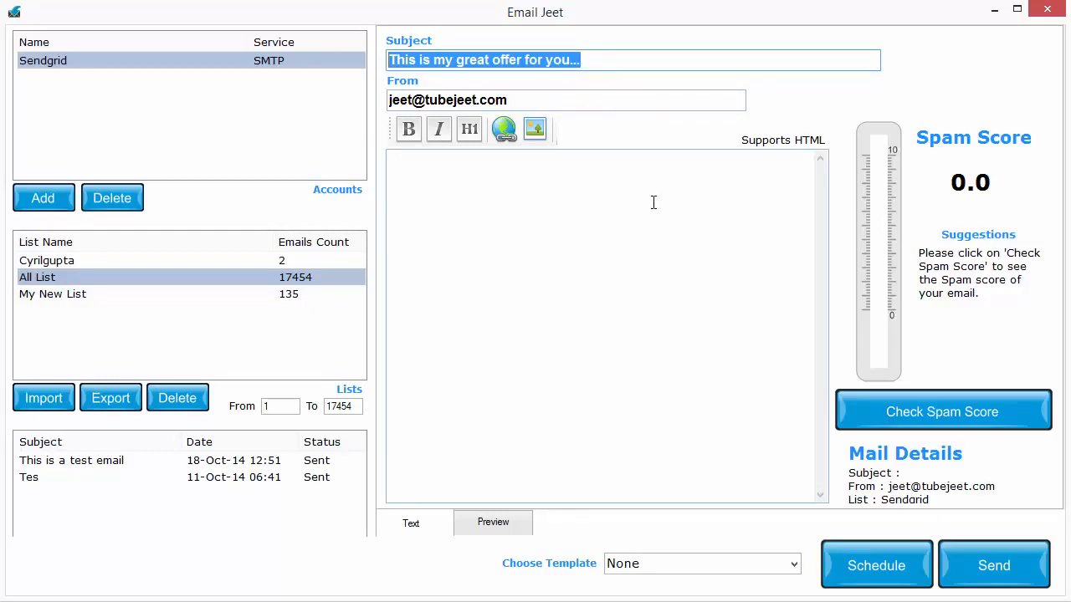
pyautogui.click(660, 258)
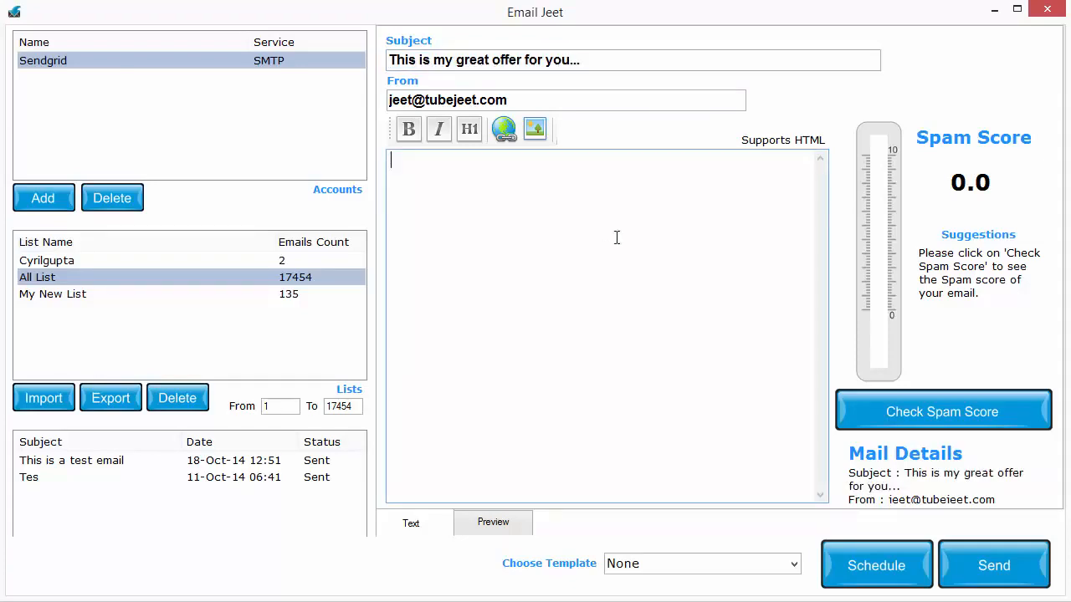
# Select the Sendgrid account and review the sender address in the From field
pyautogui.click(115, 69)
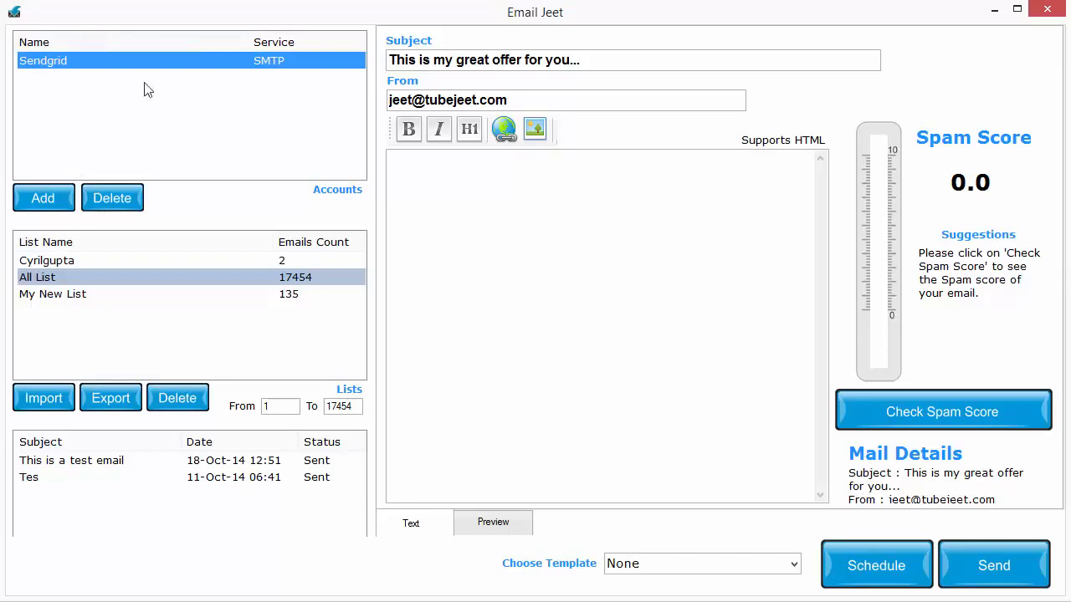
pyautogui.moveTo(525, 102); pyautogui.dragTo(364, 93)
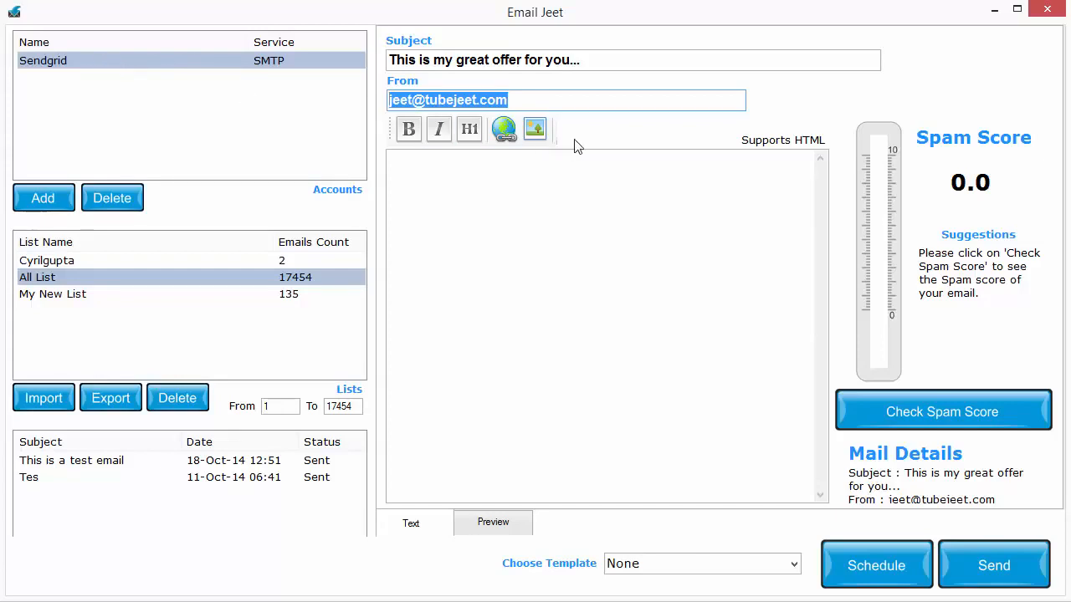
pyautogui.click(567, 104)
pyautogui.hotkey('ctrl', 'a')
pyautogui.click(334, 64)
pyautogui.click(527, 102)
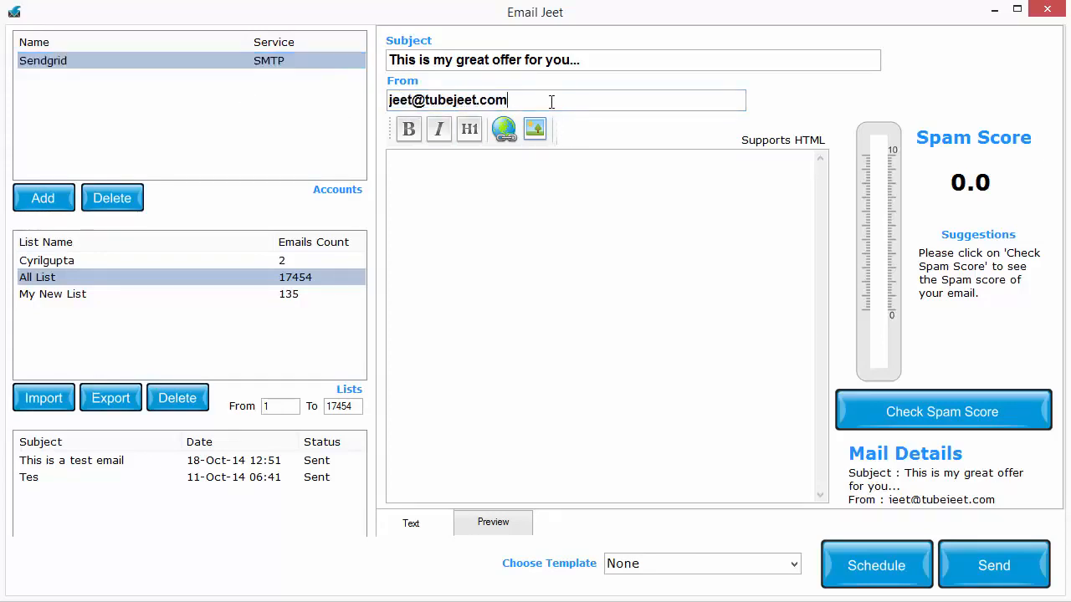
pyautogui.hotkey('ctrl', 'a')
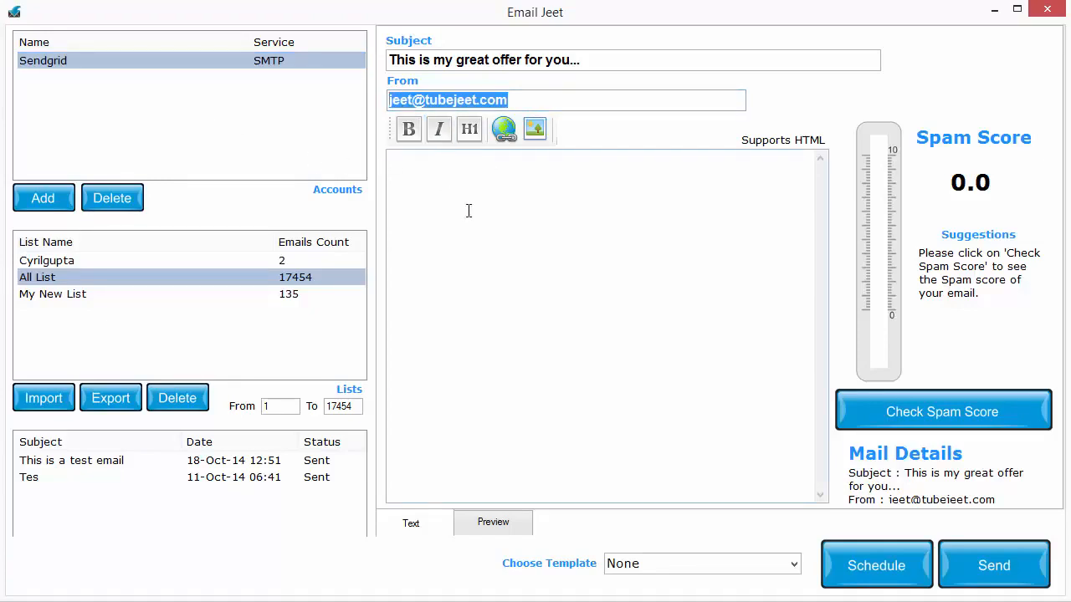
pyautogui.click(502, 227)
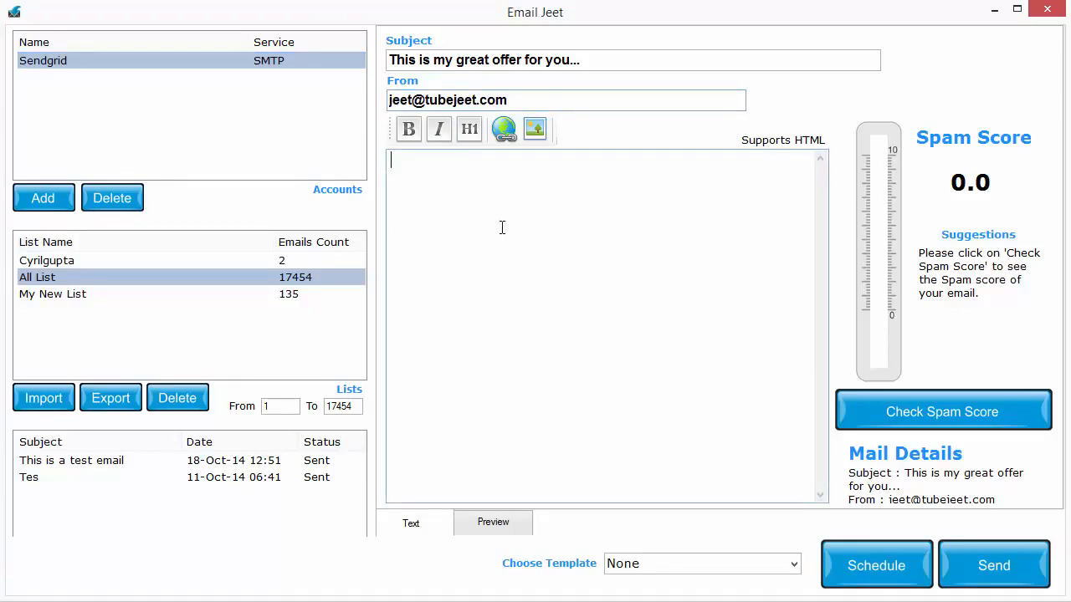
# Select each email list in turn and examine the From and To range of its addresses
pyautogui.click(188, 261)
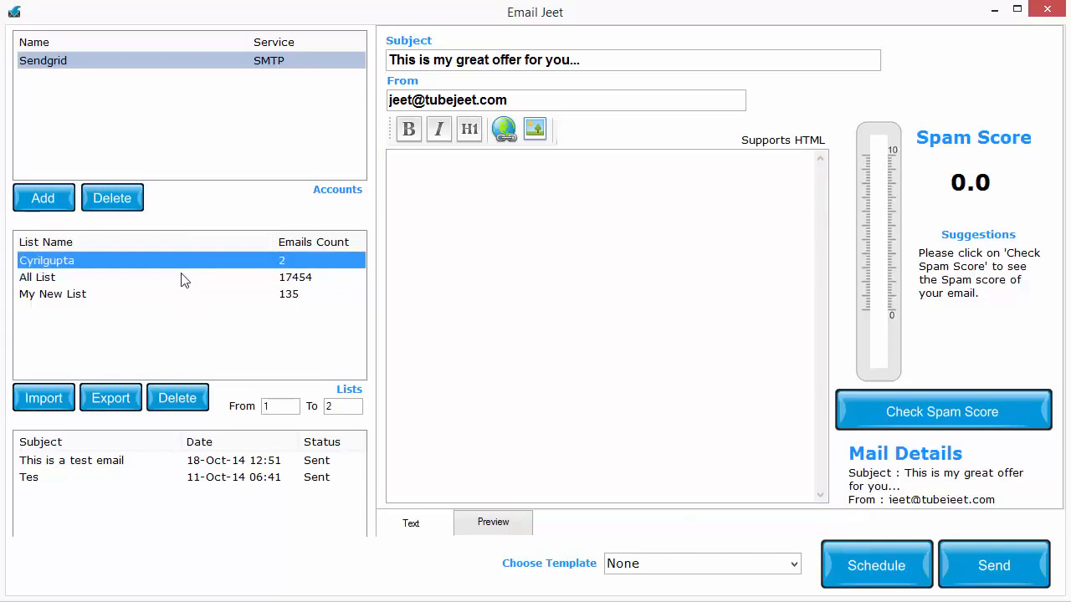
pyautogui.click(184, 281)
pyautogui.click(186, 293)
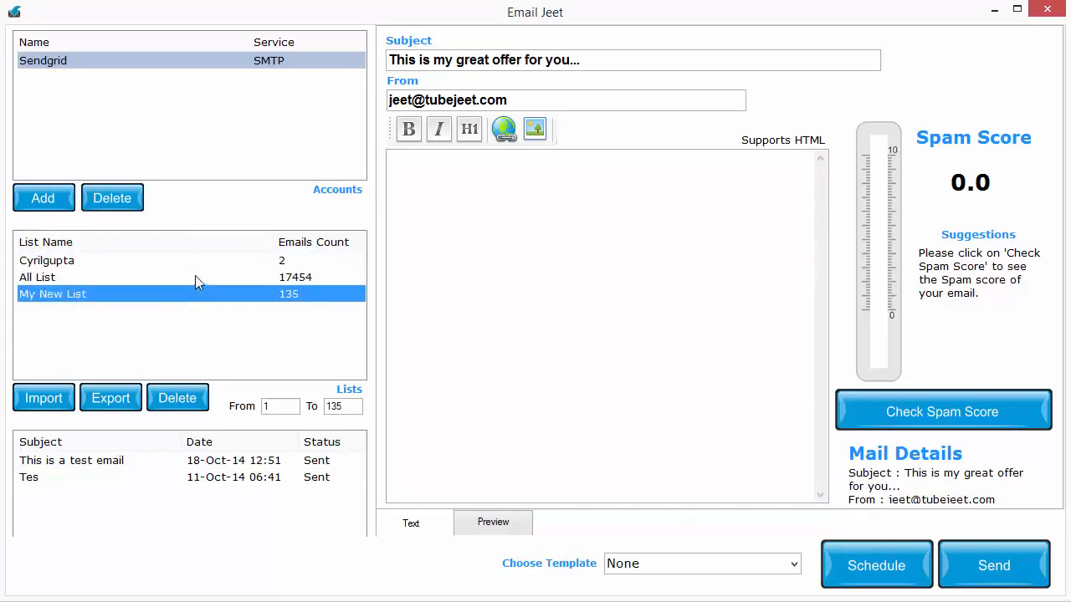
pyautogui.click(200, 266)
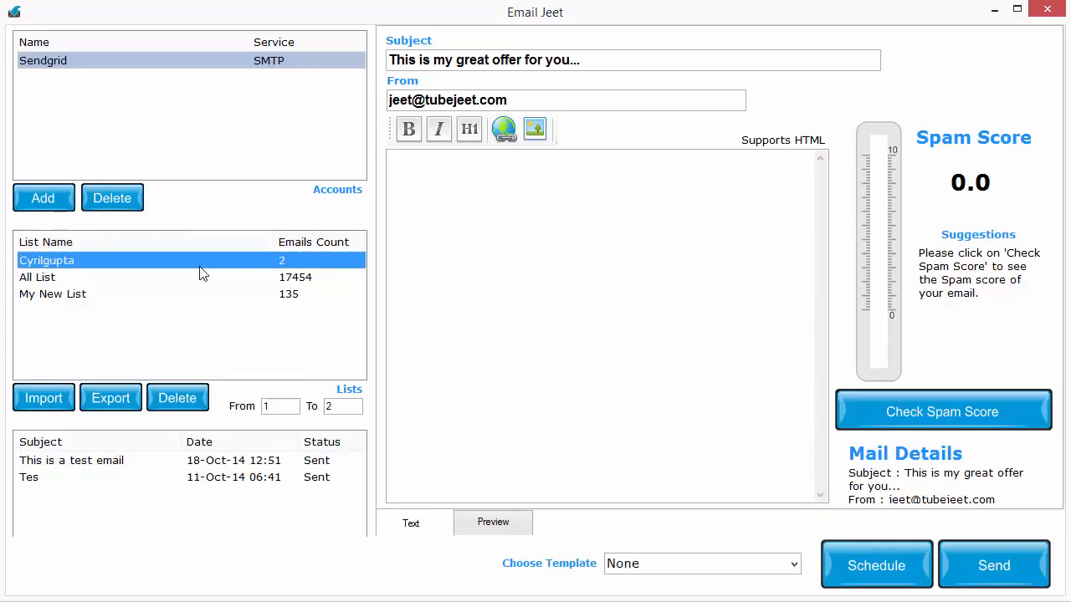
pyautogui.click(294, 405)
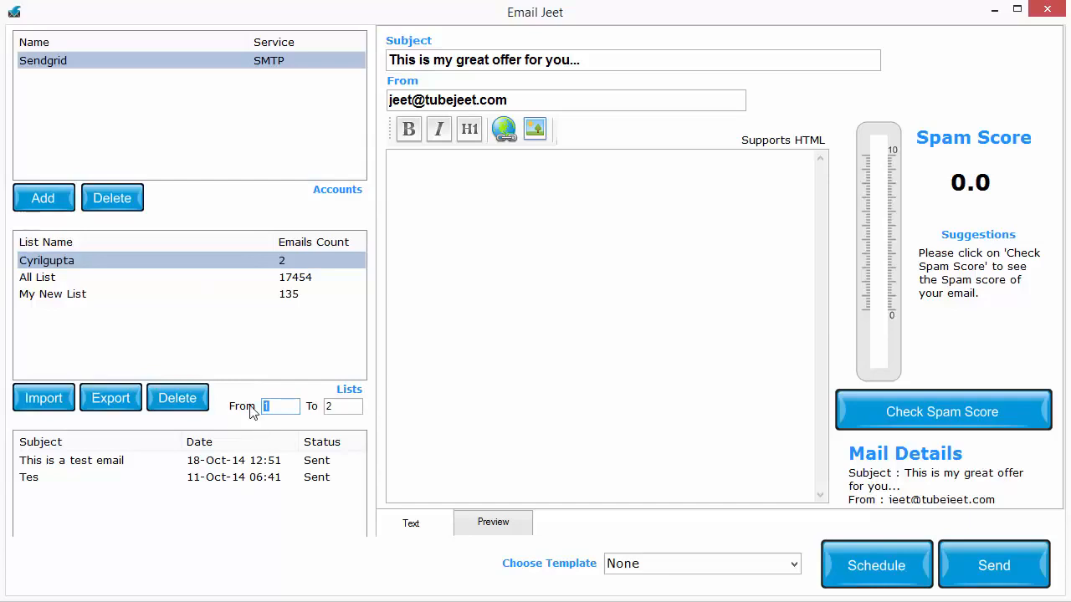
# Select All List and limit its sending range to addresses 1 to 1000
pyautogui.click(220, 276)
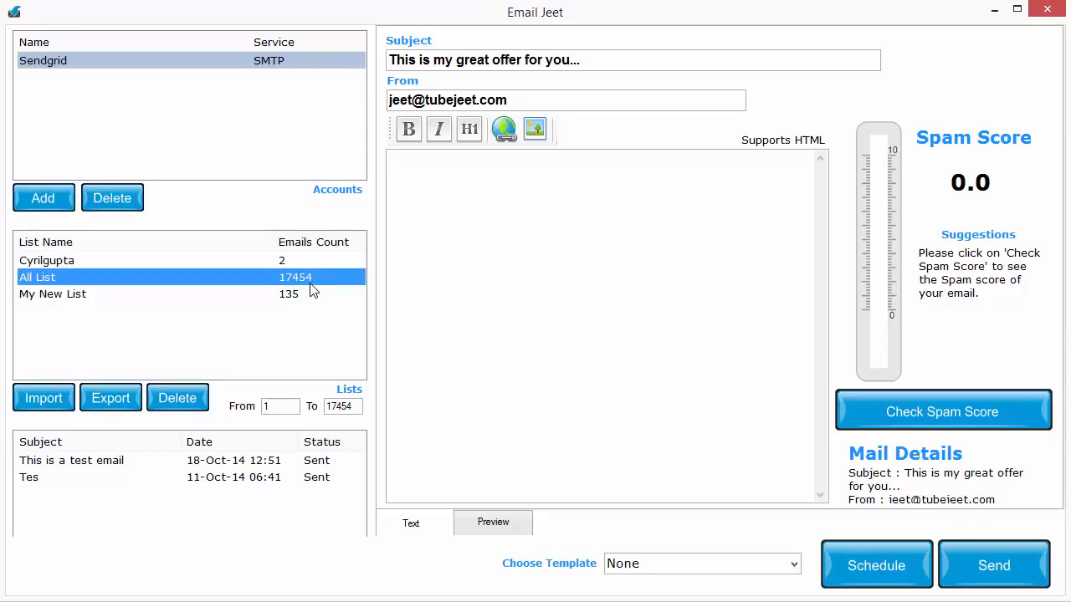
pyautogui.moveTo(271, 408); pyautogui.dragTo(260, 409)
pyautogui.moveTo(352, 408); pyautogui.dragTo(254, 411)
pyautogui.click(272, 406)
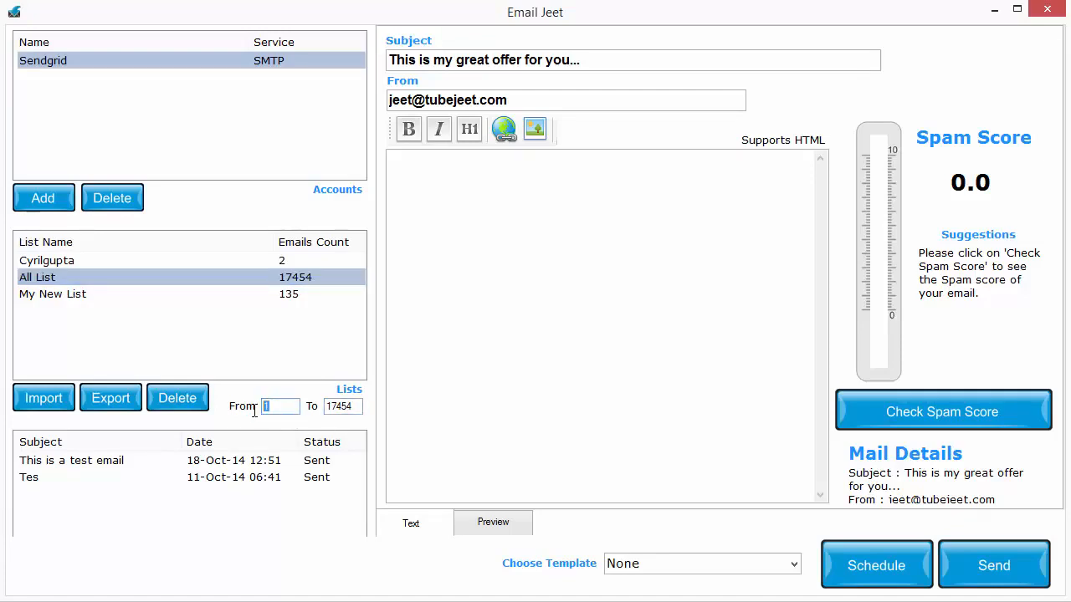
pyautogui.doubleClick(358, 410)
pyautogui.write('1000')
# Set the sending range of All List from 1000 to 5000
pyautogui.moveTo(281, 408); pyautogui.dragTo(227, 407)
pyautogui.write('1000')
pyautogui.moveTo(334, 407); pyautogui.dragTo(304, 416)
pyautogui.write('5')
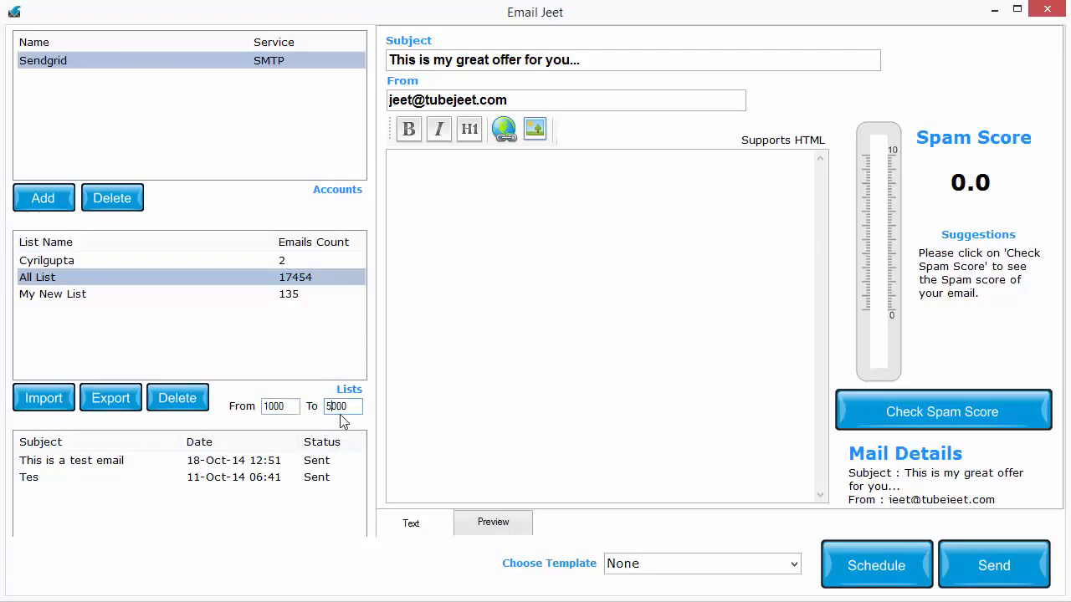
pyautogui.moveTo(269, 407)
pyautogui.mouseDown()
pyautogui.moveTo(335, 407)
pyautogui.moveTo(264, 416)
pyautogui.mouseUp()
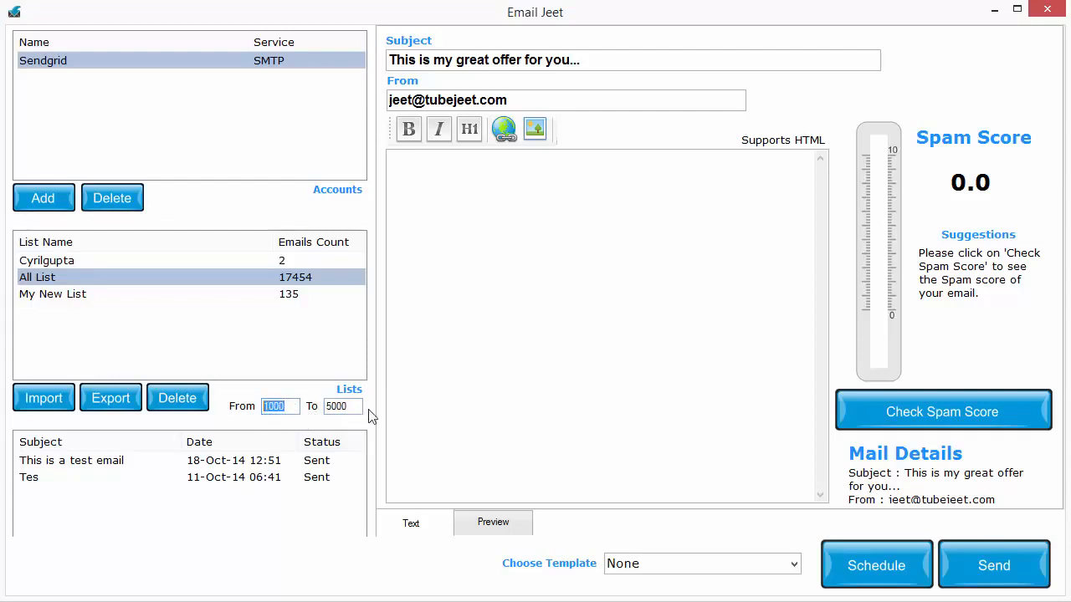
pyautogui.moveTo(351, 407); pyautogui.dragTo(297, 423)
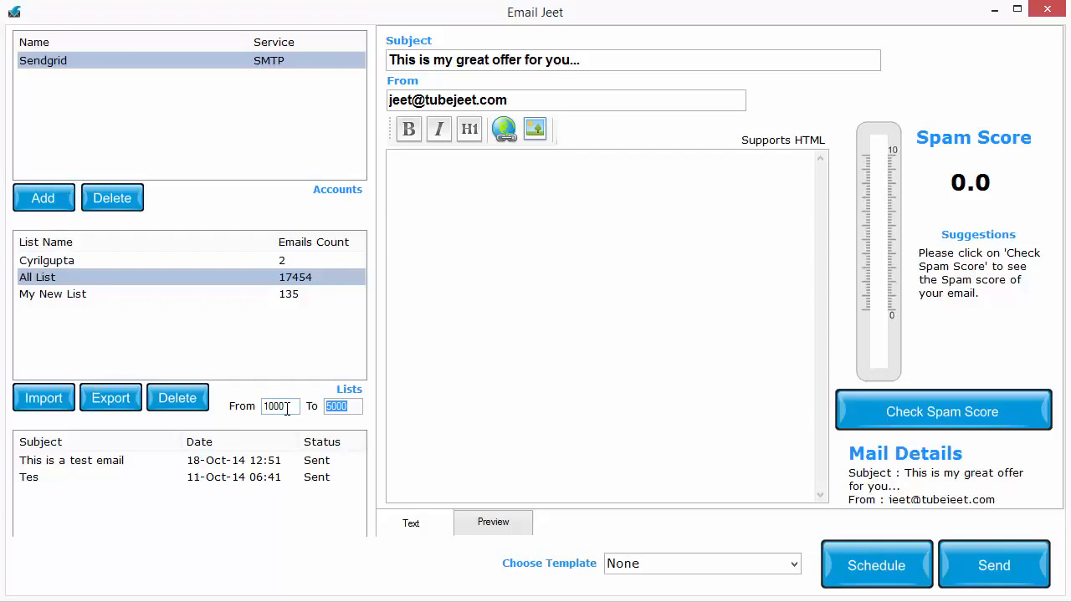
pyautogui.write('4')
pyautogui.hotkey('ctrl', 'z')
# Paste the prepared survey webinar email text into the message body
pyautogui.click(619, 245)
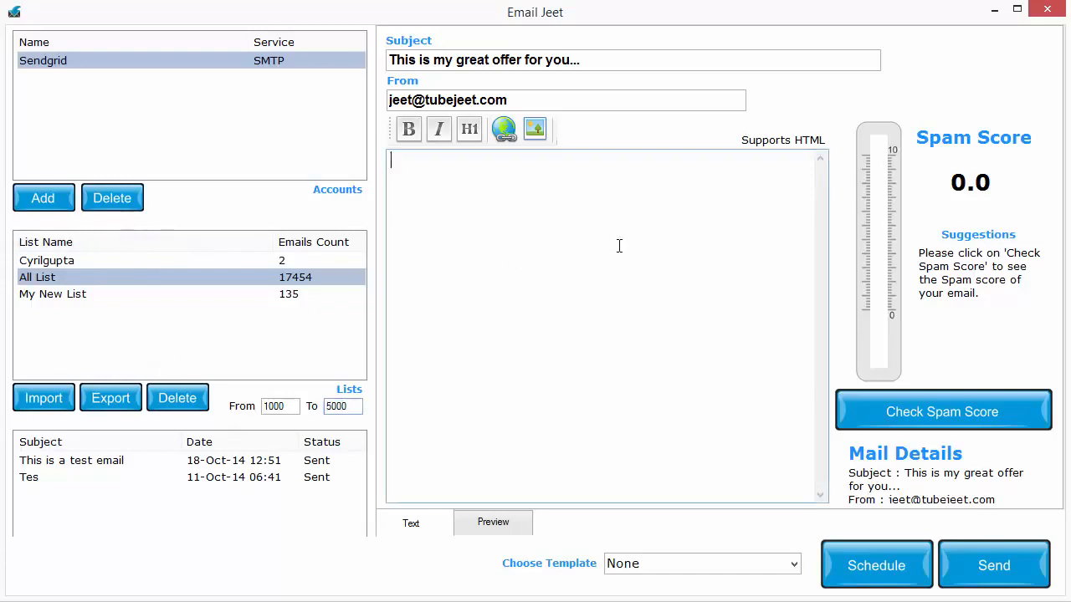
pyautogui.click(1066, 497)
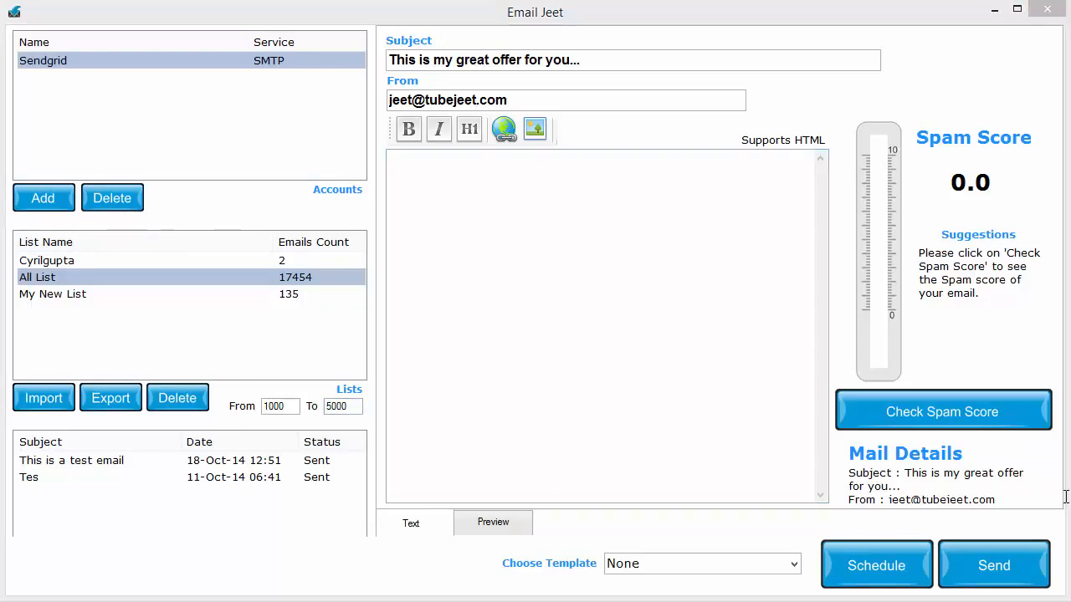
pyautogui.click(653, 291)
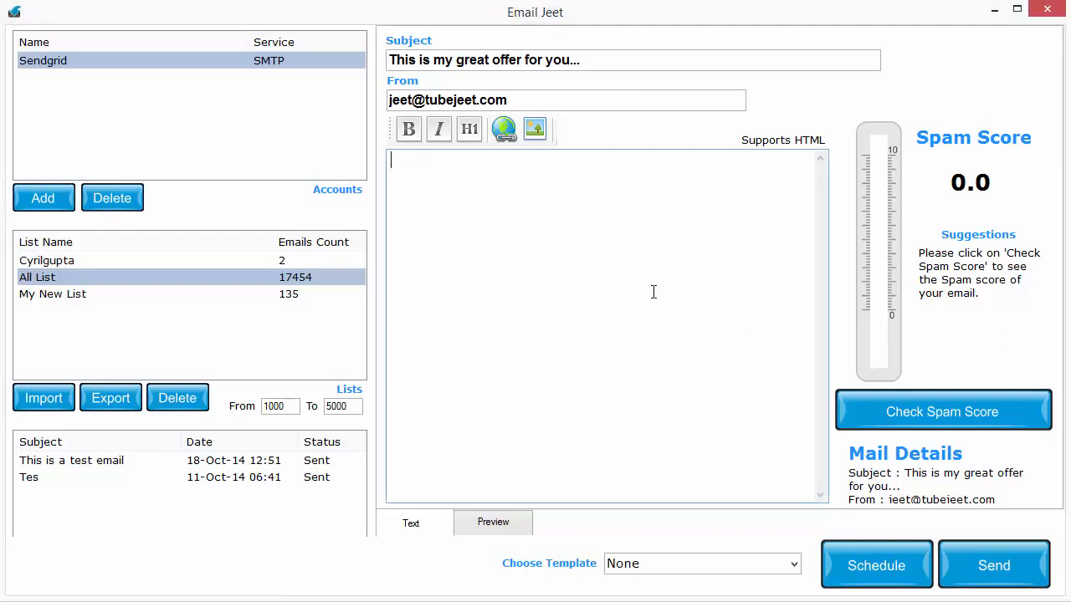
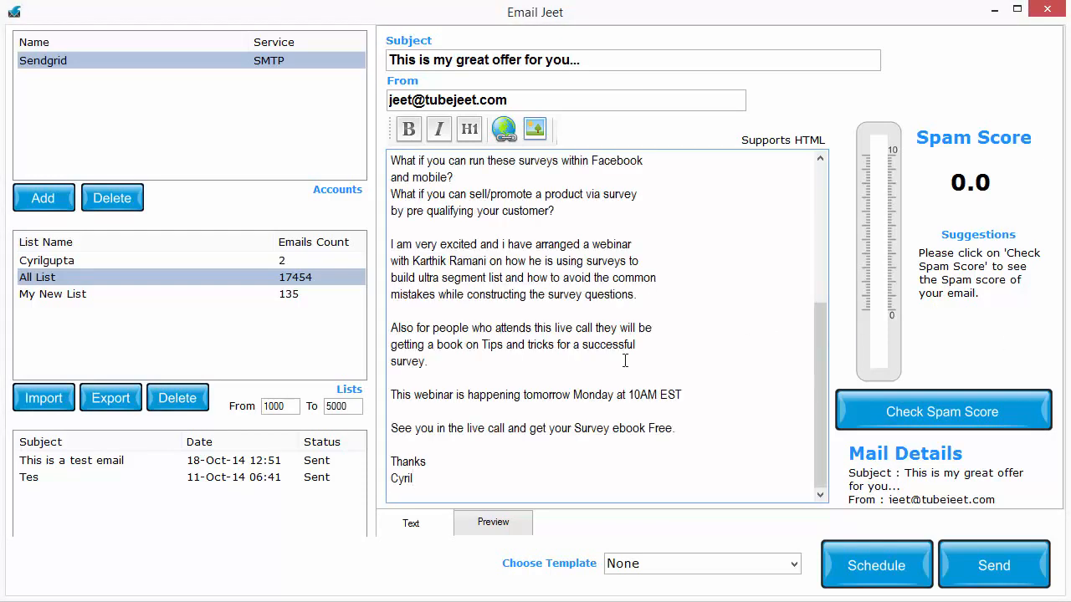
pyautogui.scroll(5, 624, 360)
pyautogui.moveTo(398, 306); pyautogui.dragTo(394, 307)
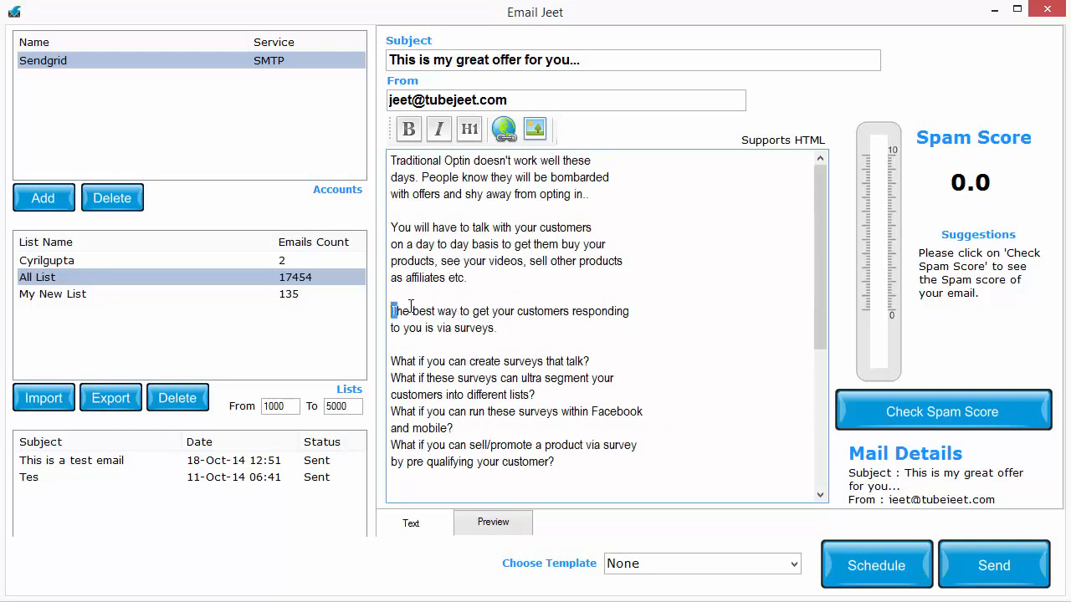
pyautogui.click(391, 312)
pyautogui.write('<a href=')
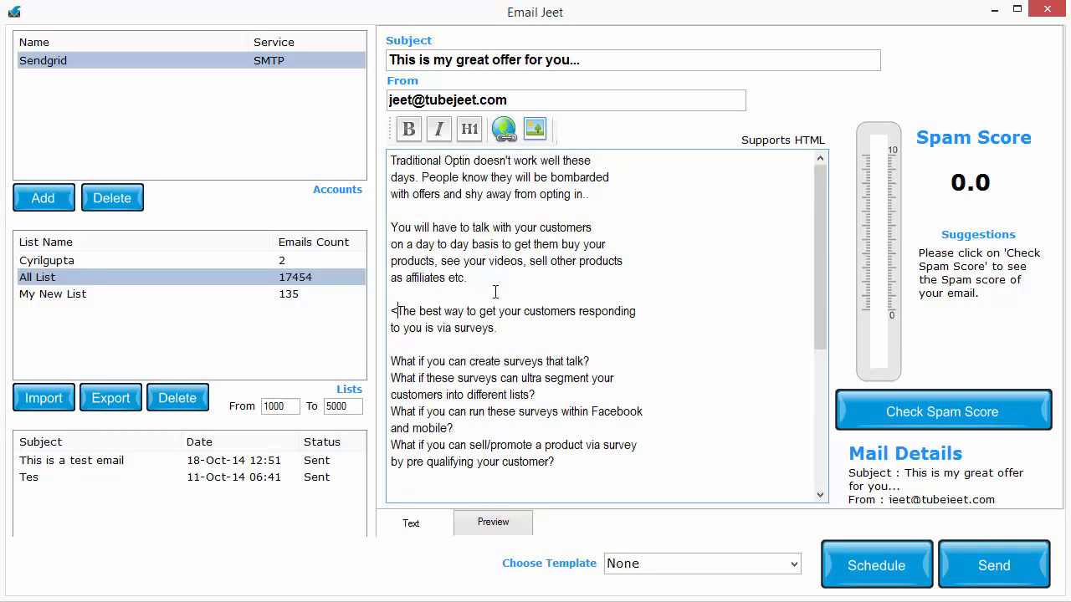
pyautogui.write("'")
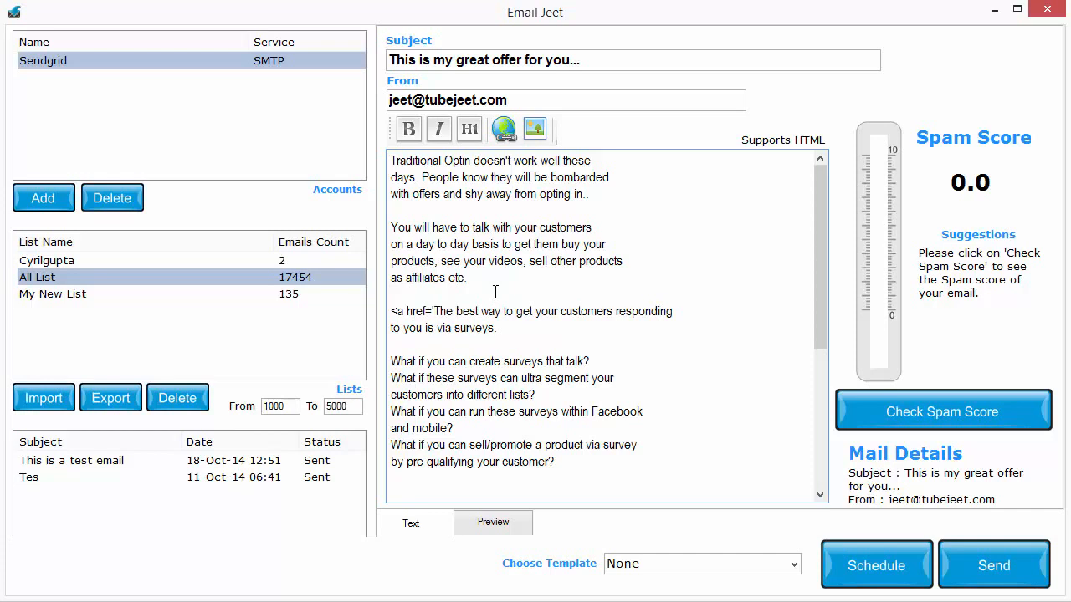
pyautogui.write('http://')
pyautogui.write('test.com>')
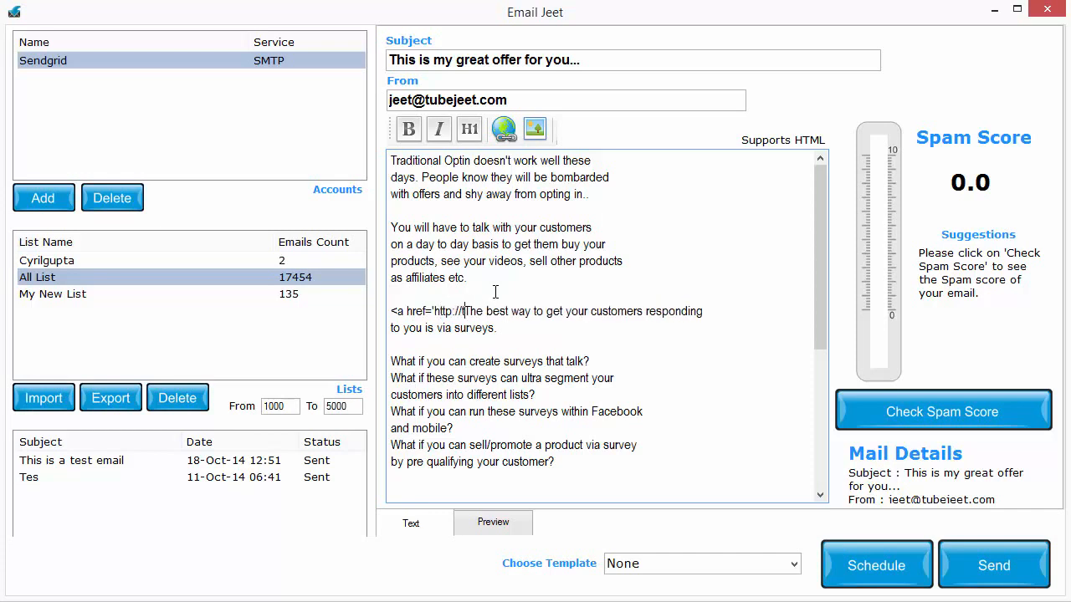
pyautogui.press('BackSpace')
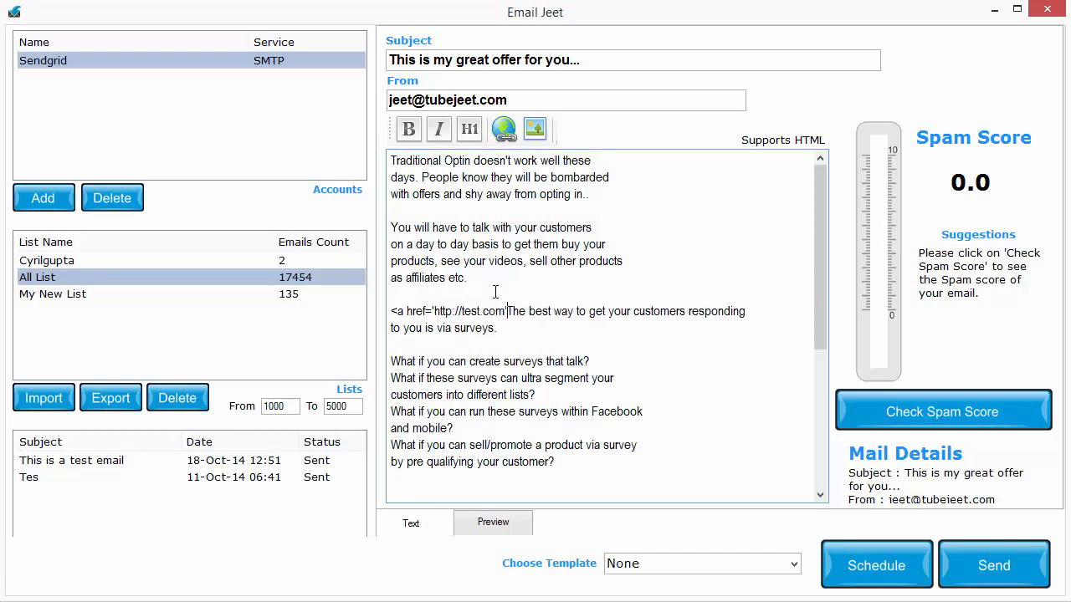
pyautogui.write("'>")
pyautogui.press('BackSpace')
pyautogui.write('</a>')
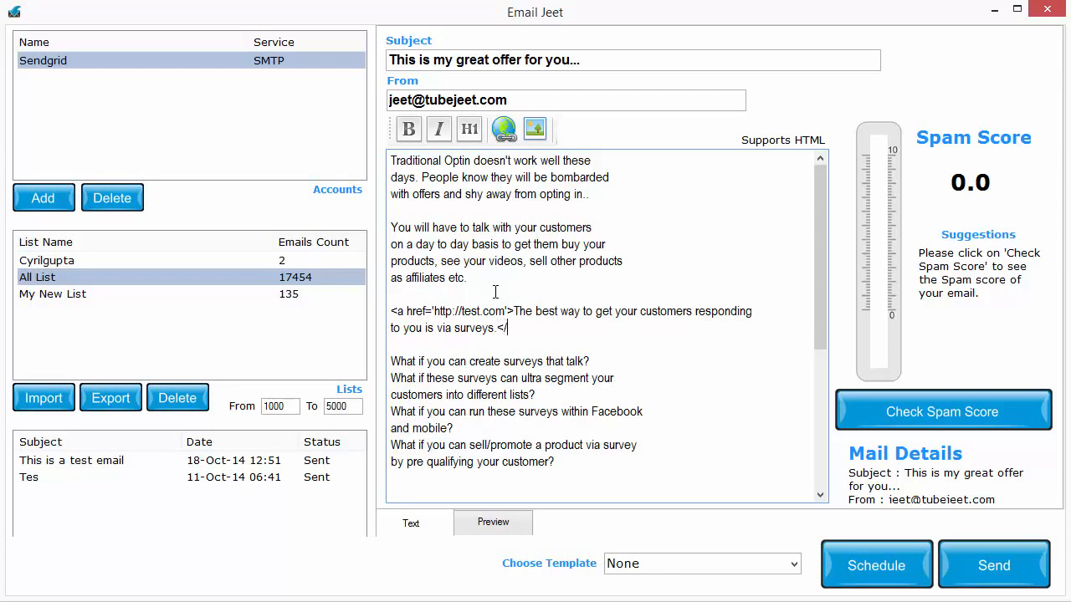
pyautogui.press('Return')
pyautogui.press('Return')
pyautogui.write('http://text')
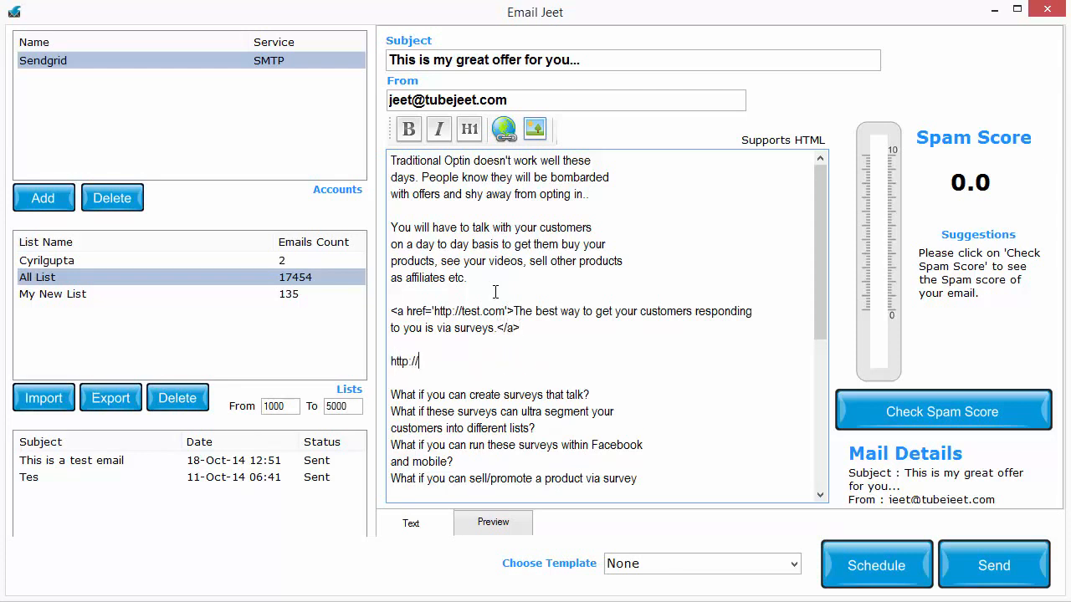
pyautogui.press('BackSpace')
pyautogui.press('BackSpace')
pyautogui.write('st.com')
pyautogui.scroll(-6, 707, 404)
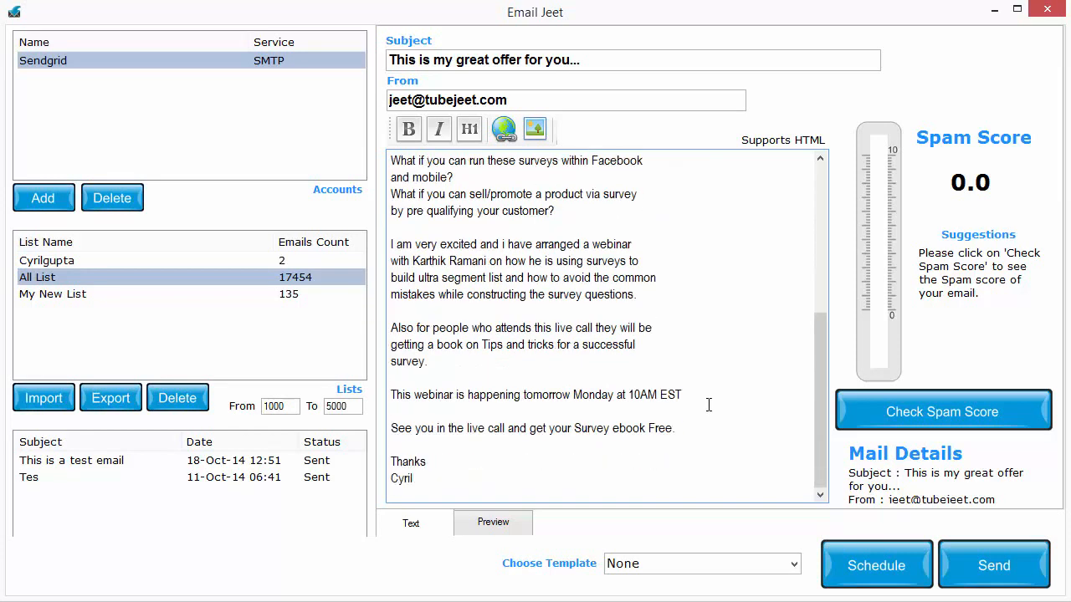
pyautogui.scroll(6, 550, 487)
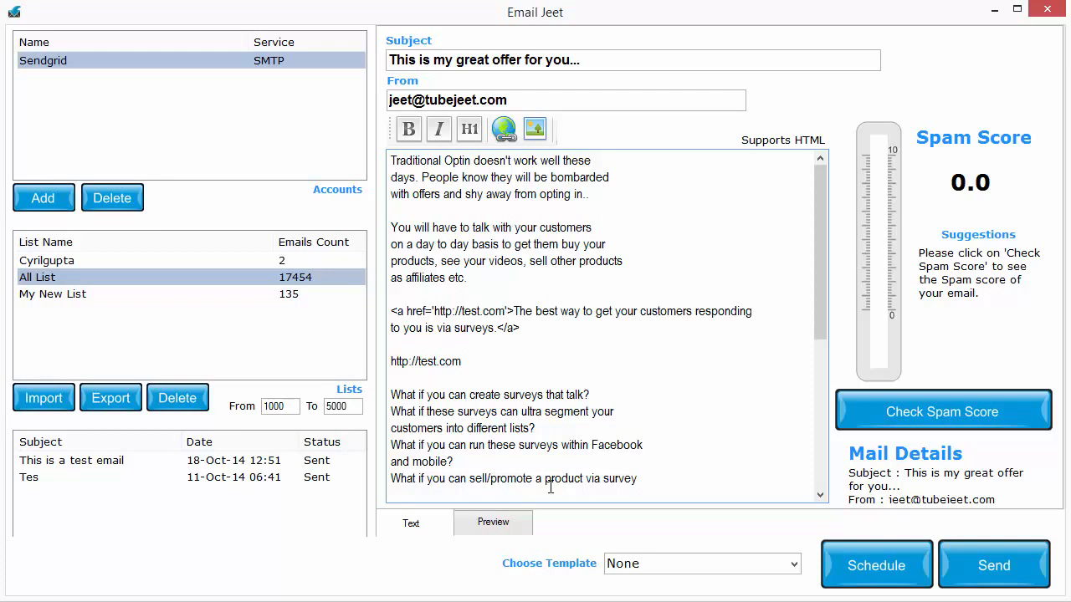
# Preview the formatted email, check the linked sentence and the remaining text, and return to the text editor
pyautogui.moveTo(548, 279); pyautogui.dragTo(389, 228)
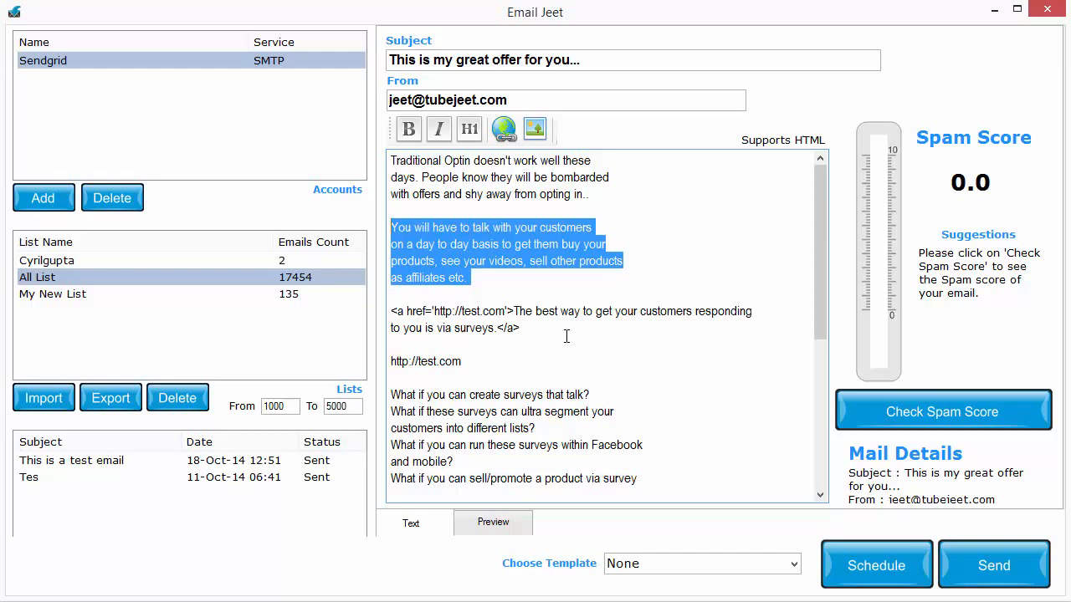
pyautogui.click(565, 393)
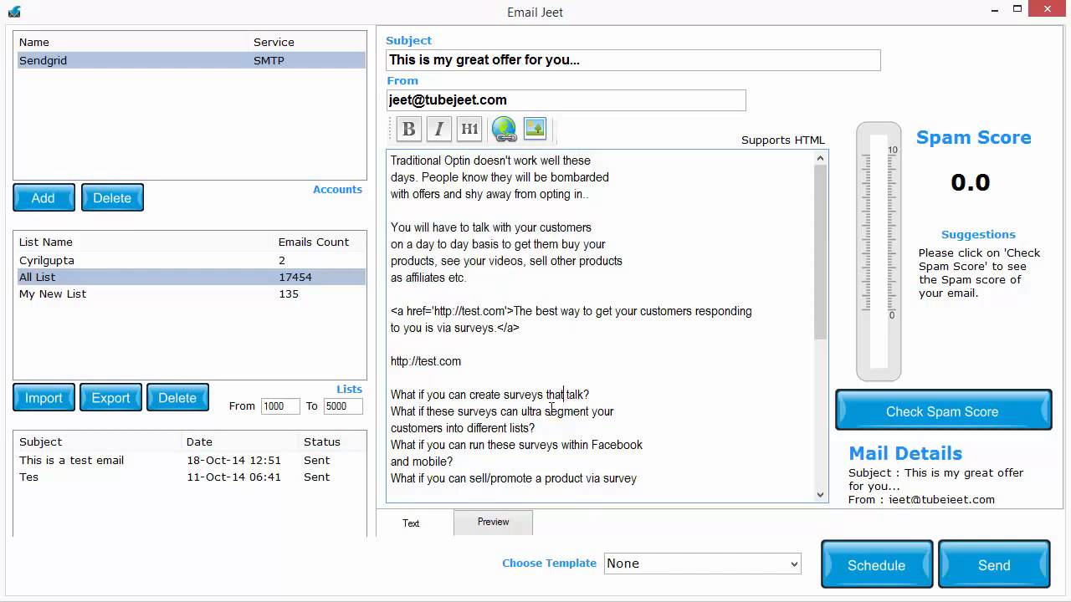
pyautogui.scroll(-1, 565, 393)
pyautogui.click(509, 524)
pyautogui.scroll(-3, 609, 406)
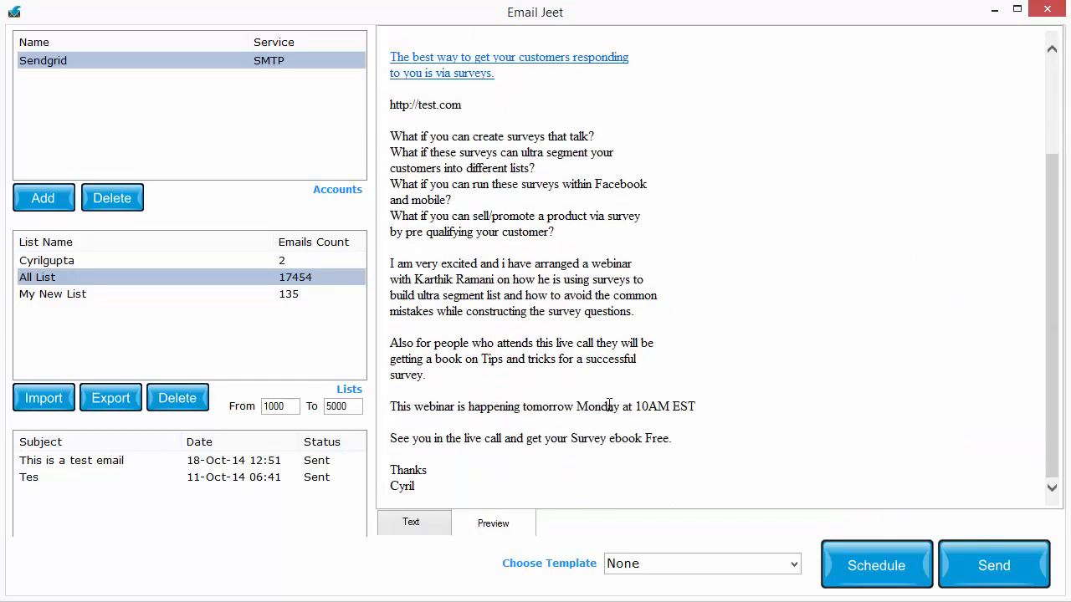
pyautogui.scroll(3, 609, 406)
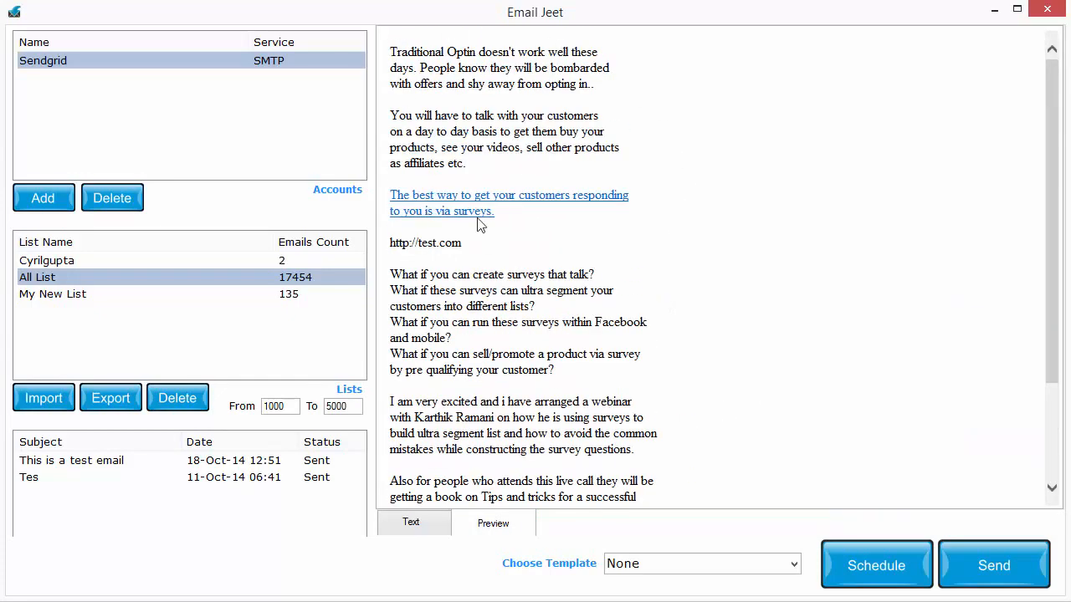
pyautogui.scroll(-5, 586, 92)
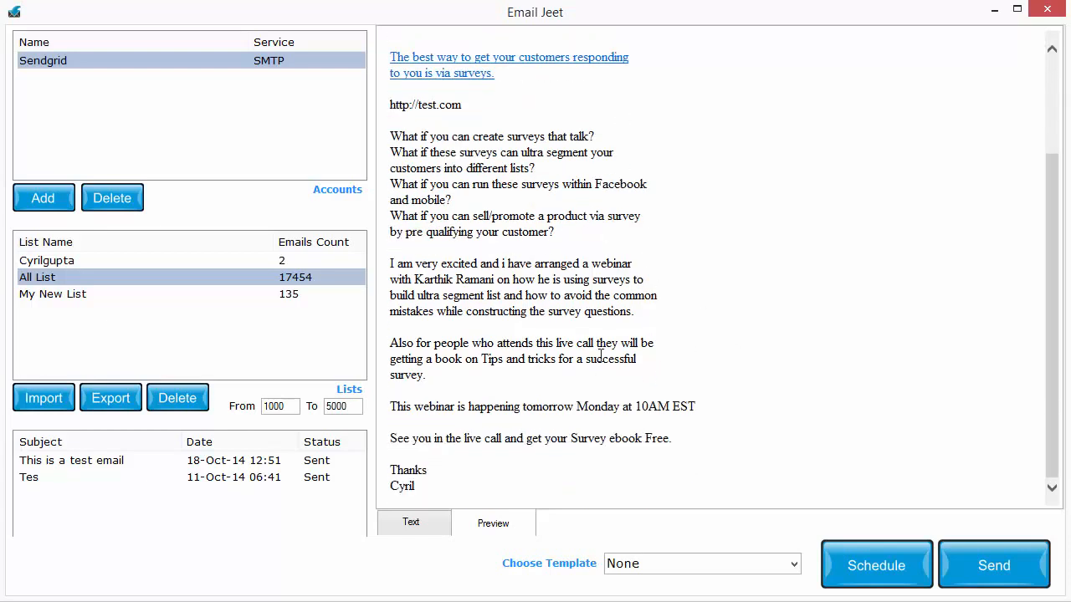
pyautogui.scroll(5, 600, 356)
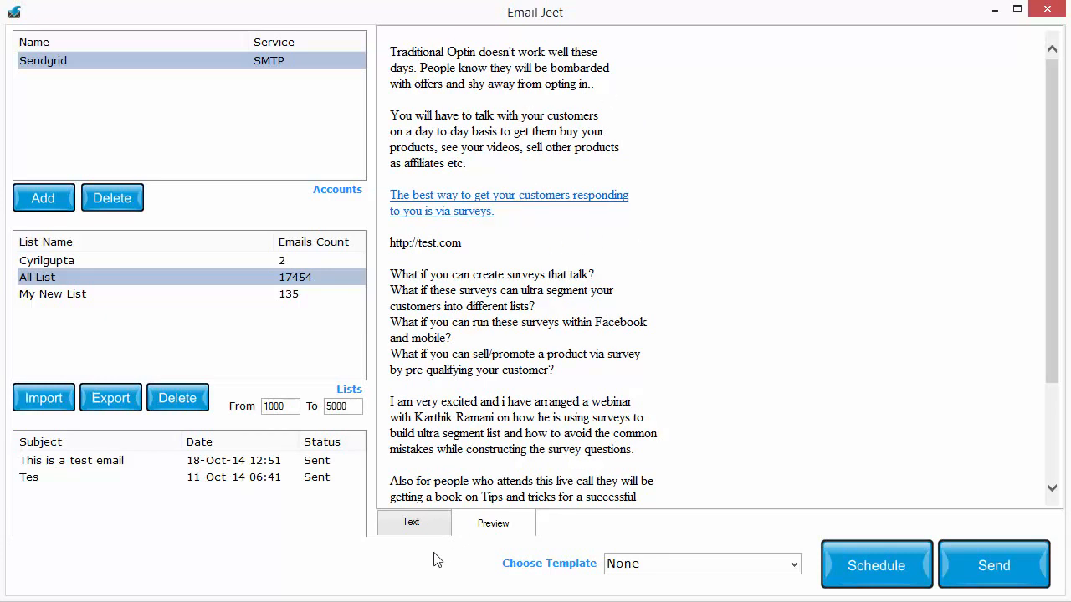
pyautogui.click(407, 527)
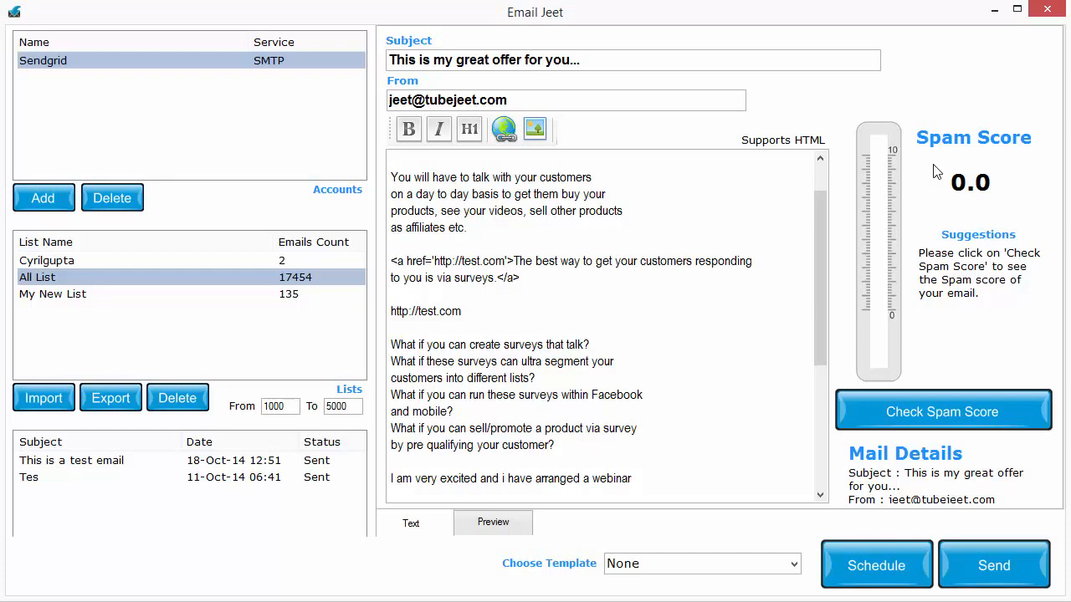
# Check the email's spam score and send the mailing to the selected two-address list
pyautogui.click(973, 413)
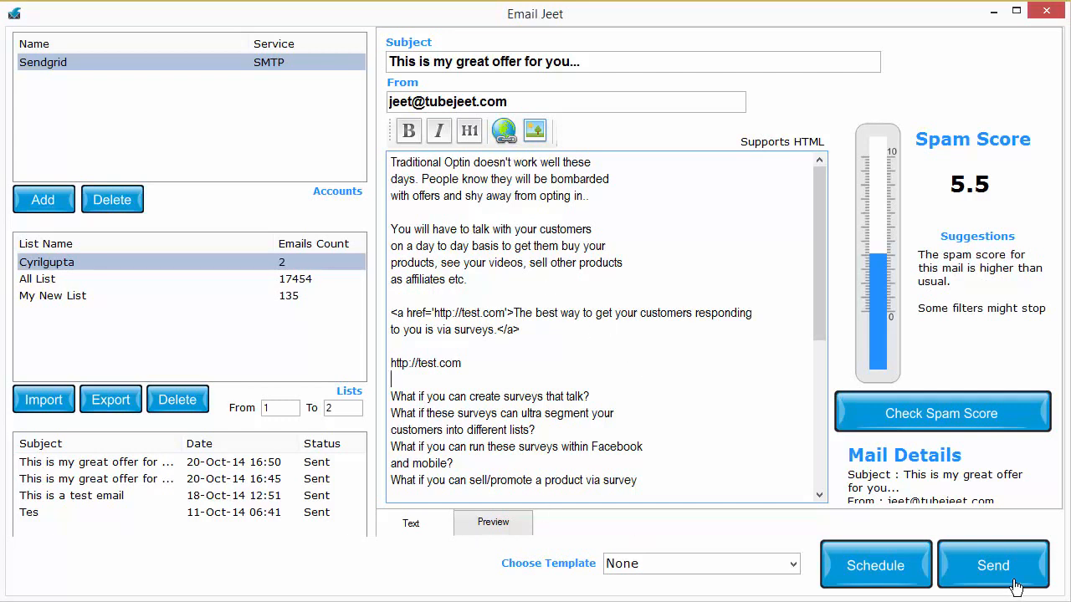
pyautogui.click(1014, 587)
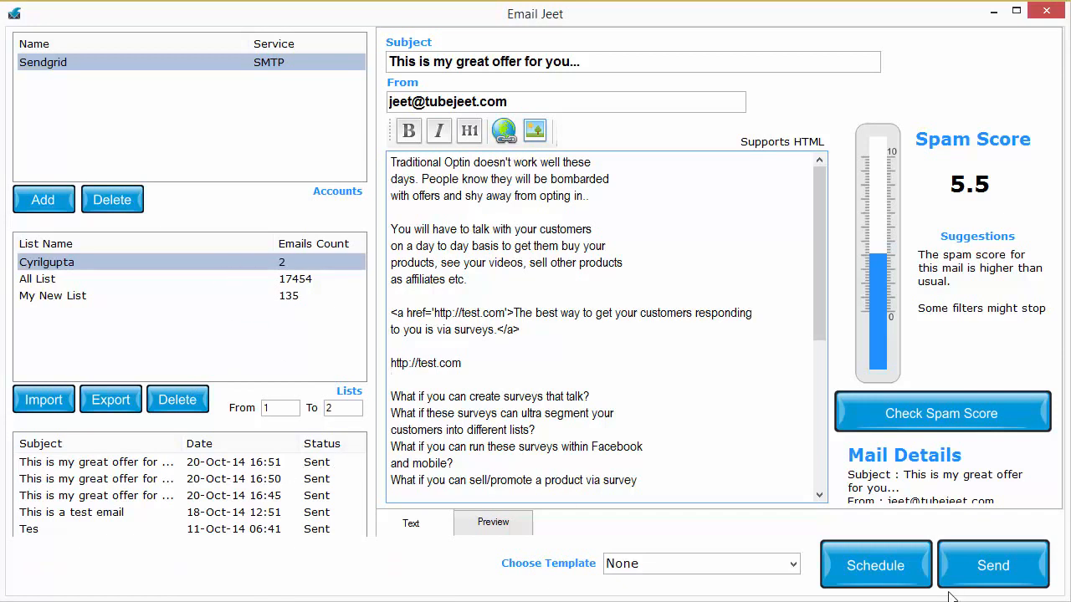
# Start scheduling the email and set its send date to 21 October 2014 at 11:00
pyautogui.click(878, 565)
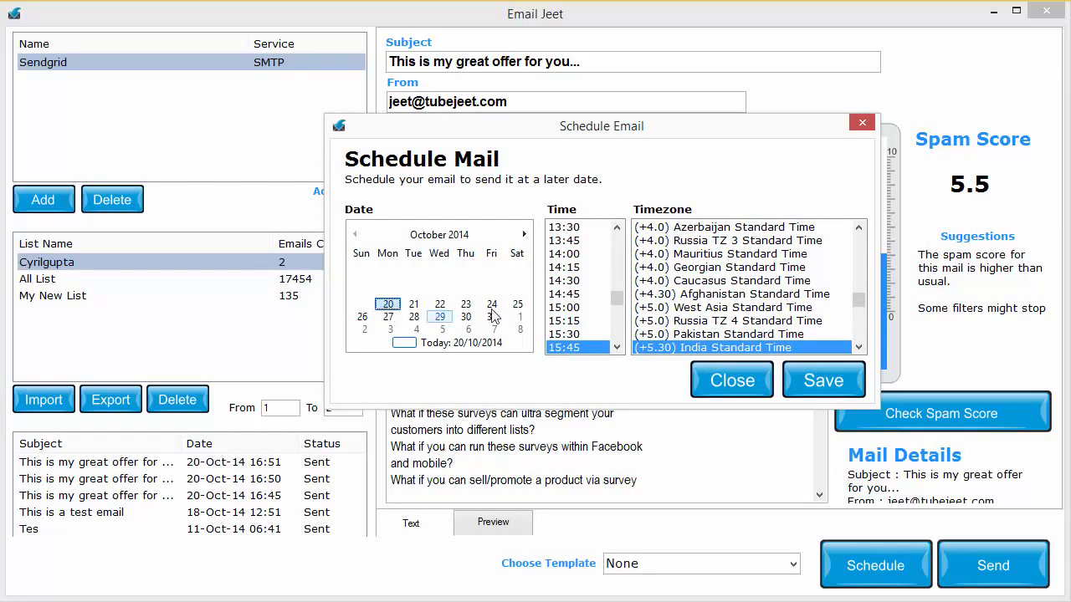
pyautogui.moveTo(621, 306)
pyautogui.mouseDown()
pyautogui.moveTo(620, 347)
pyautogui.moveTo(620, 300)
pyautogui.mouseUp()
pyautogui.moveTo(858, 299); pyautogui.dragTo(859, 321)
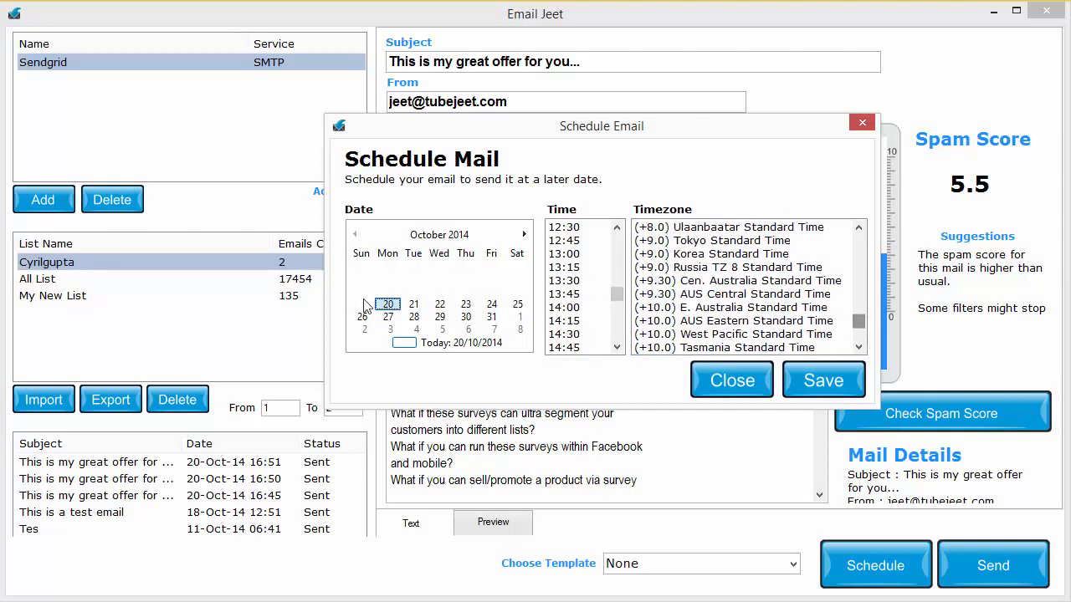
pyautogui.click(415, 306)
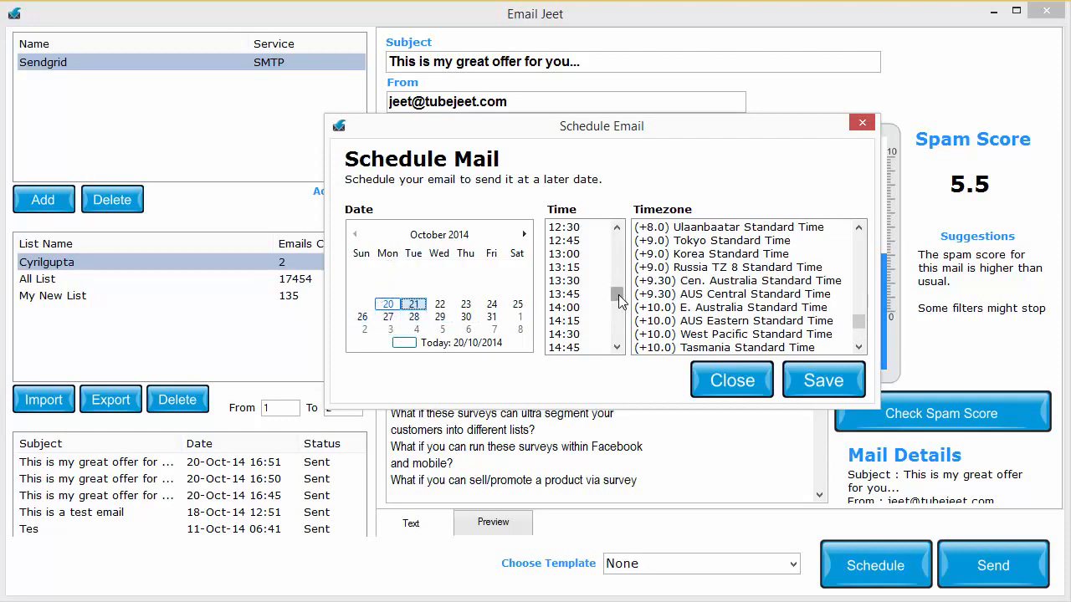
pyautogui.moveTo(617, 296)
pyautogui.mouseDown()
pyautogui.moveTo(627, 282)
pyautogui.moveTo(623, 299)
pyautogui.moveTo(621, 288)
pyautogui.mouseUp()
pyautogui.click(577, 267)
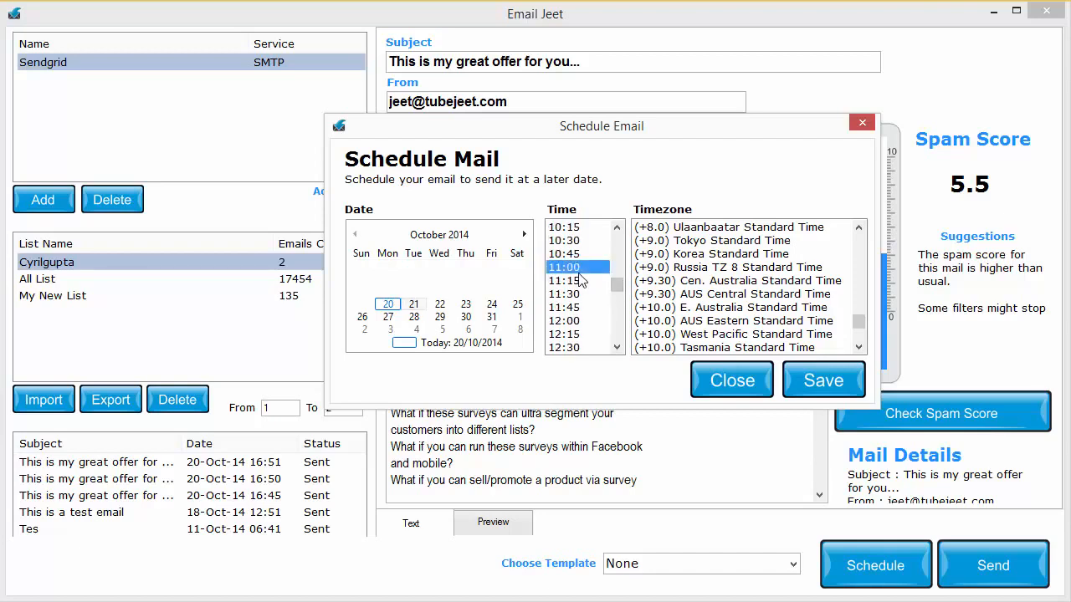
# Set the schedule's timezone to (-5.0) Eastern Standard Time and save the scheduled email
pyautogui.moveTo(859, 324); pyautogui.dragTo(858, 306)
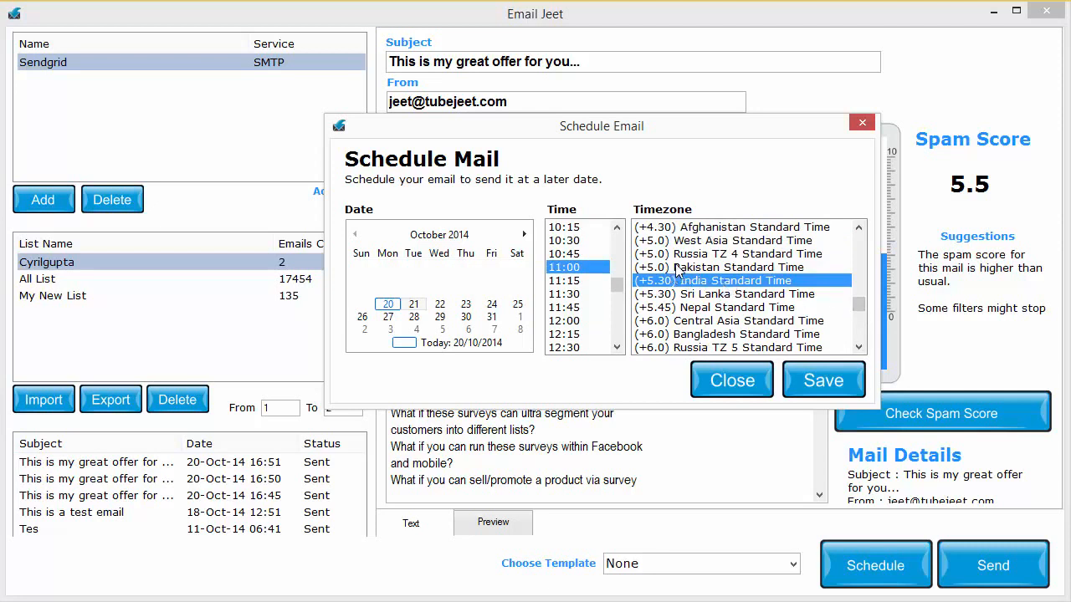
pyautogui.moveTo(860, 306); pyautogui.dragTo(870, 258)
pyautogui.click(795, 283)
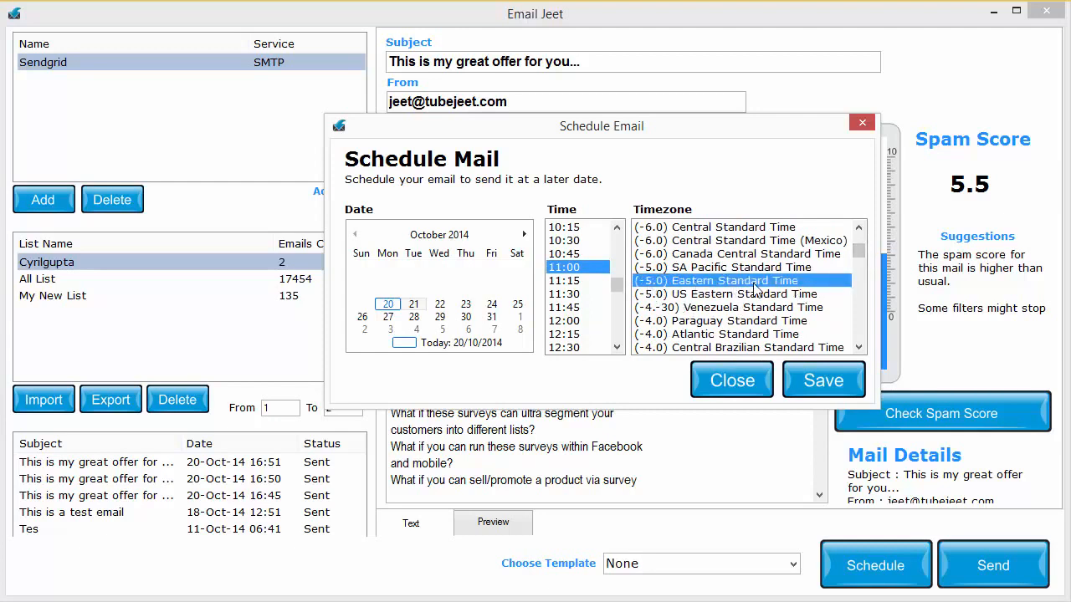
pyautogui.moveTo(617, 284); pyautogui.dragTo(618, 238)
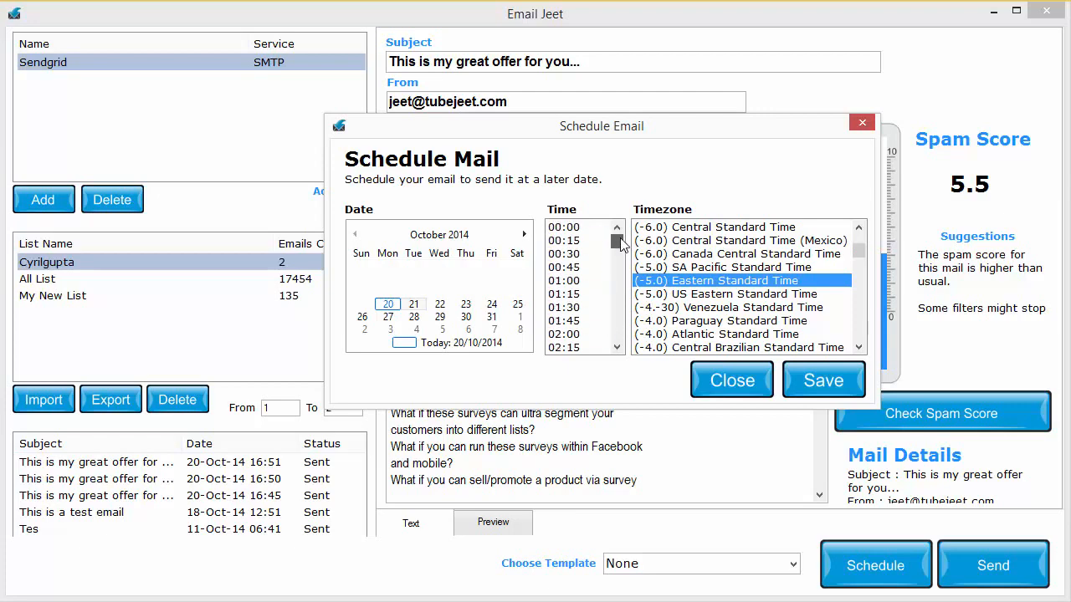
pyautogui.click(824, 382)
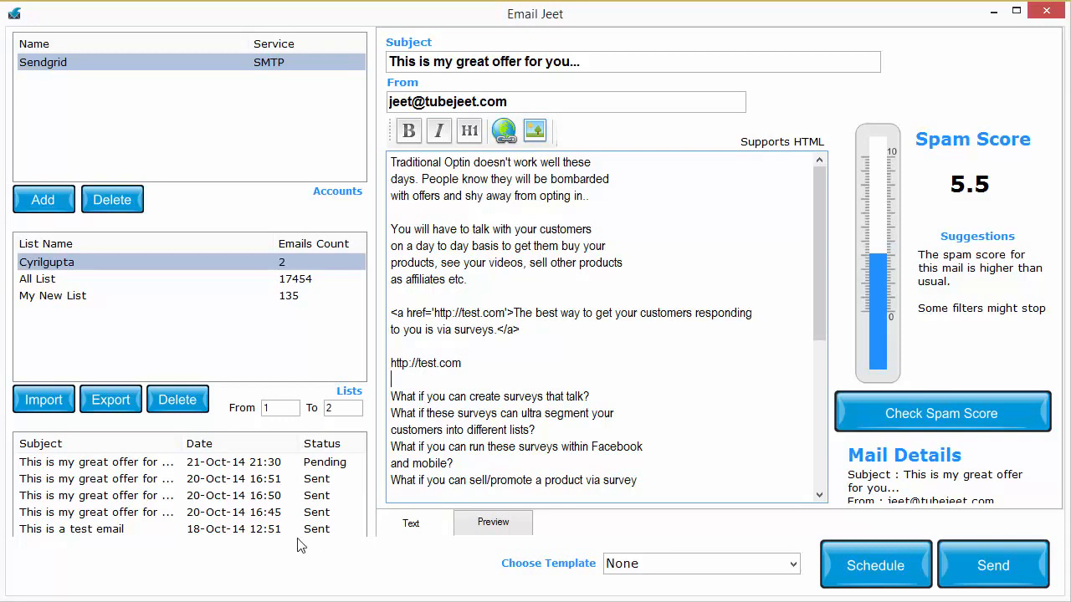
# Open the sent mailing entry dated 20-Oct-14 16:45, and bring up the export of the selected list
pyautogui.scroll(-1, 322, 475)
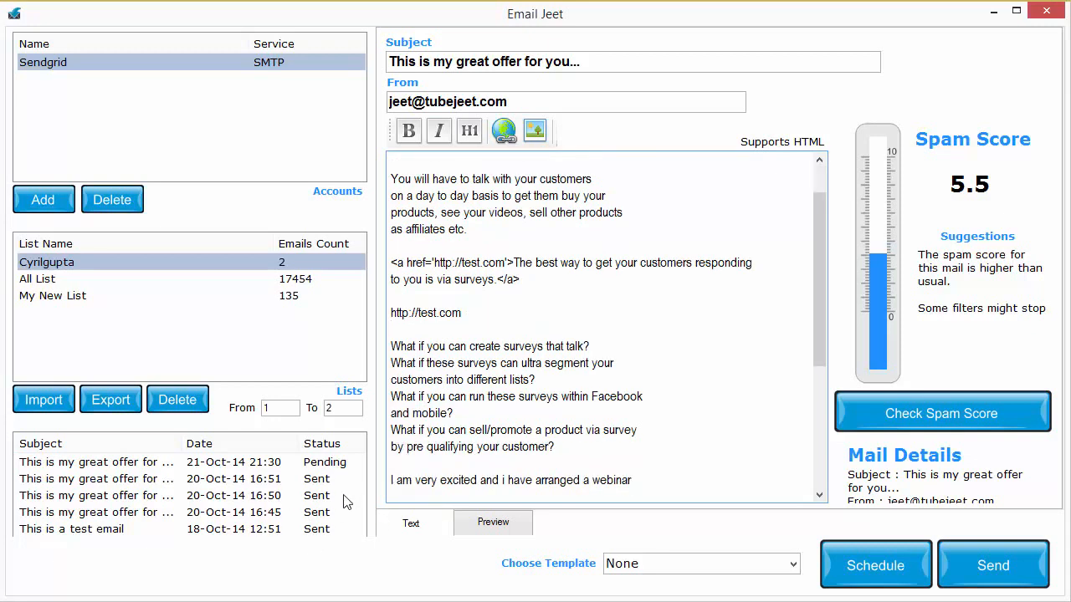
pyautogui.doubleClick(289, 511)
pyautogui.click(830, 437)
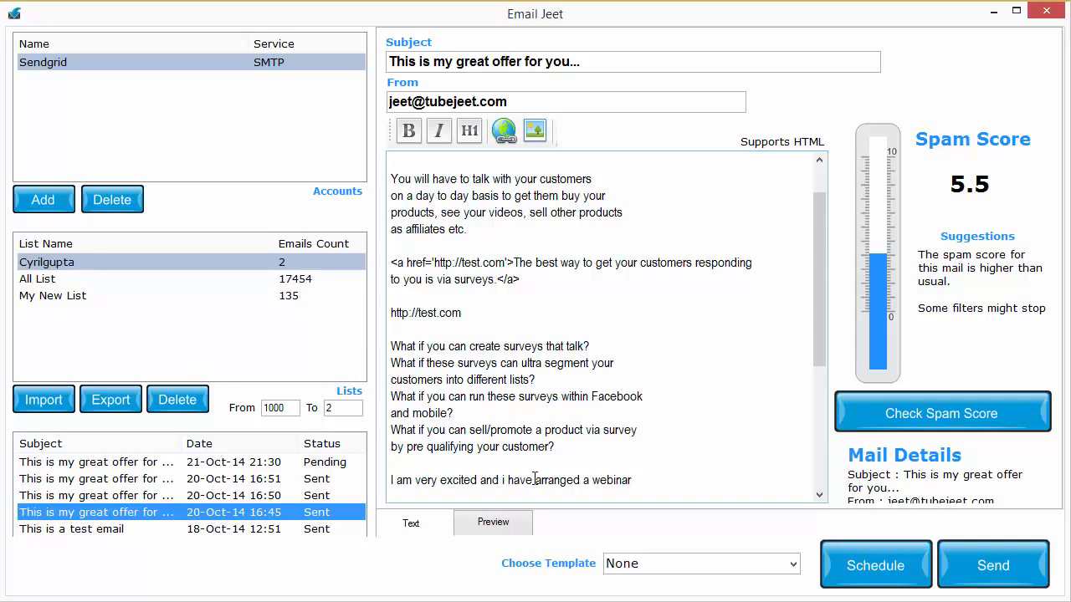
pyautogui.click(104, 408)
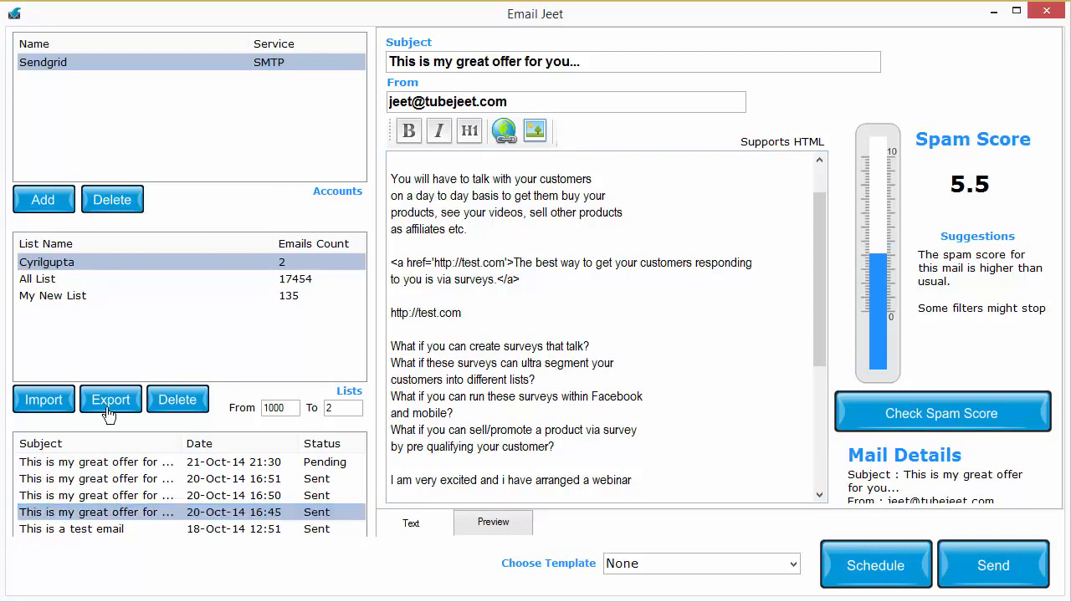
pyautogui.click(749, 450)
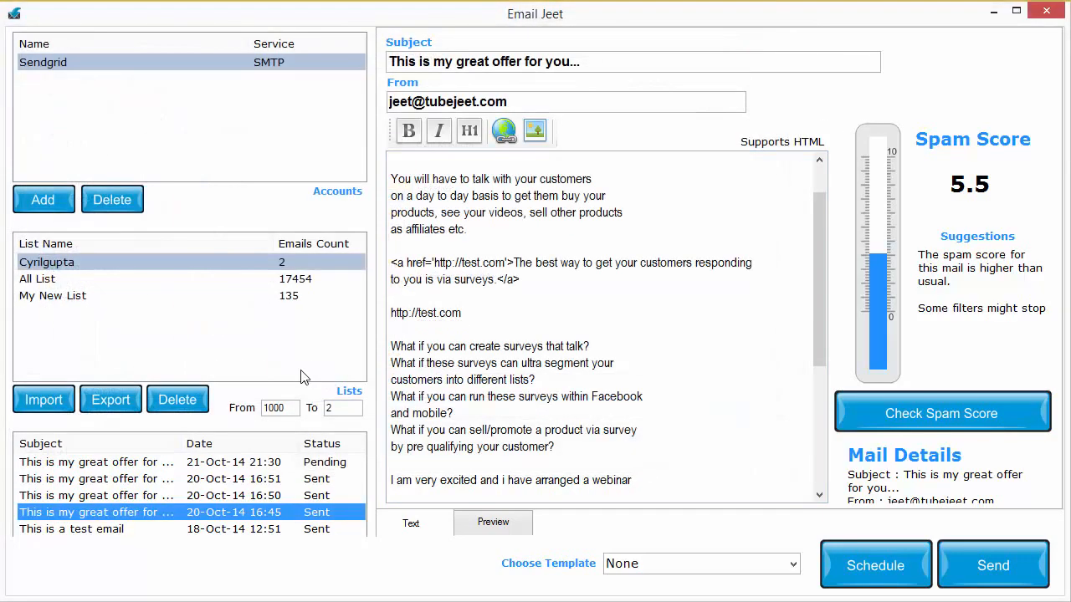